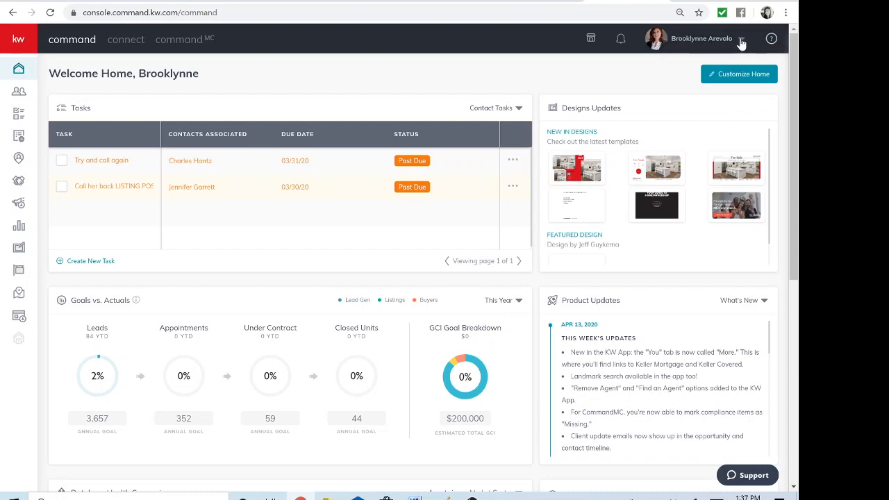
Open the Marketing Profile in the Connect settings of the account
{"action": "left_click", "coordinate": [741, 42]}
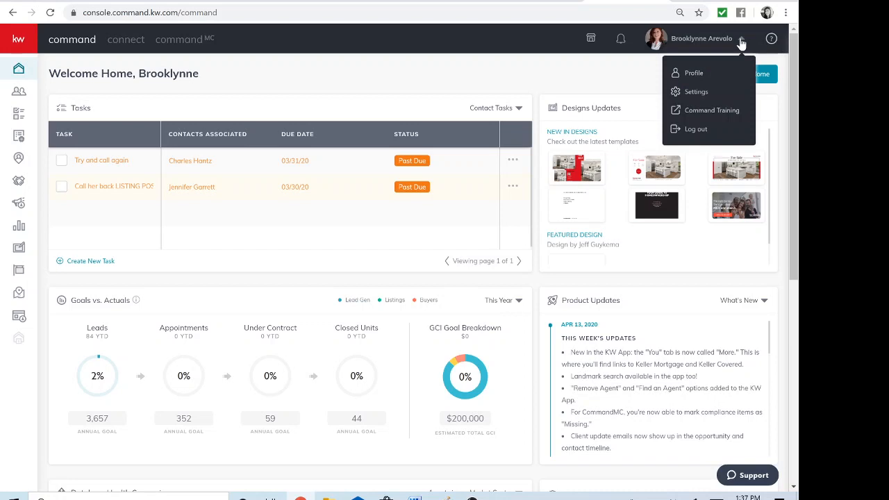
{"action": "left_click", "coordinate": [699, 92]}
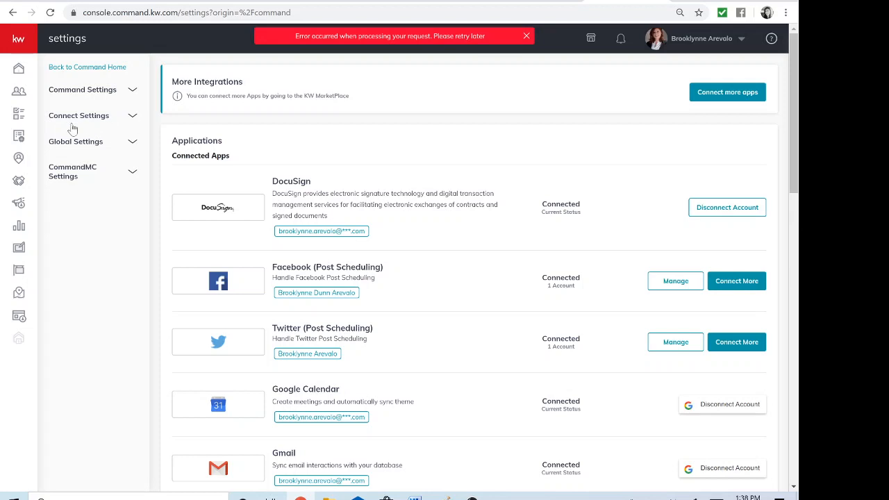
{"action": "left_click", "coordinate": [132, 118]}
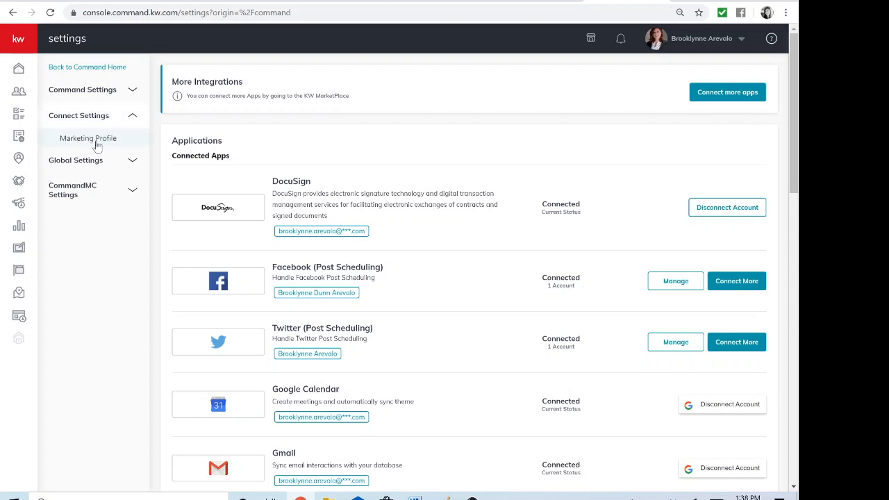
{"action": "left_click", "coordinate": [98, 142]}
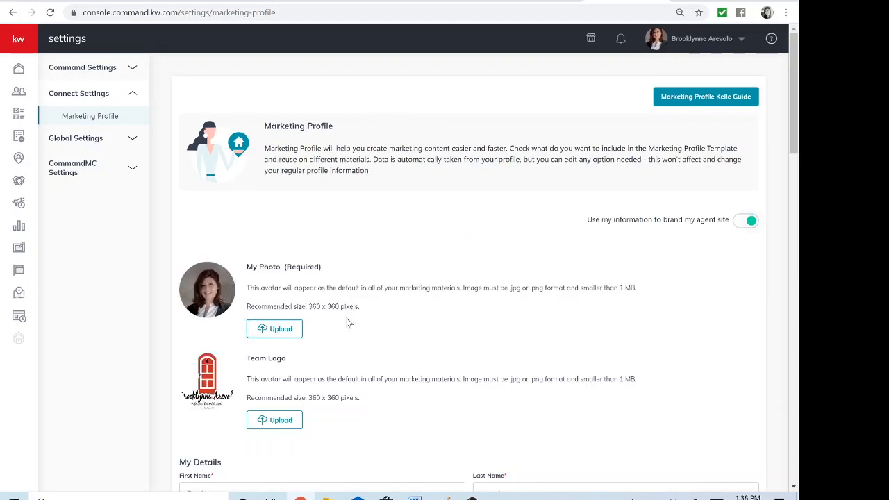
Review the whole marketing profile, from photo and logo through personal details, brokerage, compliance footer and social links to the app link
{"action": "scroll", "coordinate": [475, 194], "scroll_direction": "down", "scroll_amount": 2}
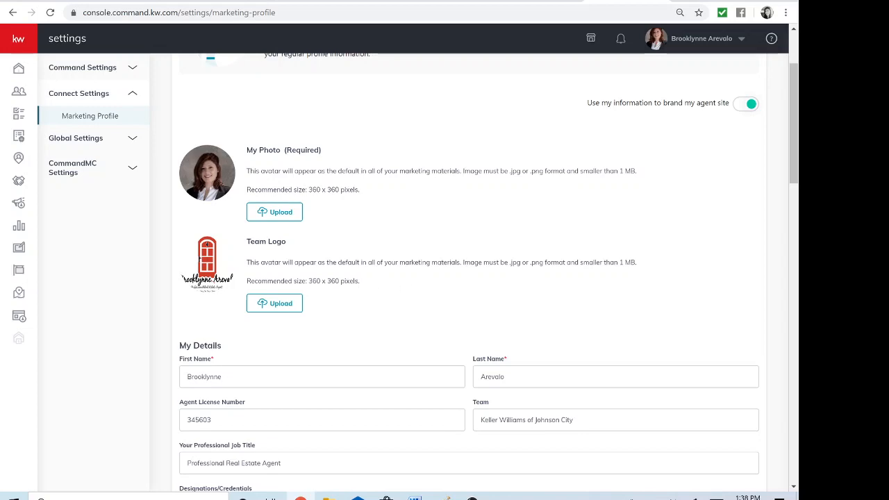
{"action": "scroll", "coordinate": [199, 259], "scroll_direction": "down", "scroll_amount": 5}
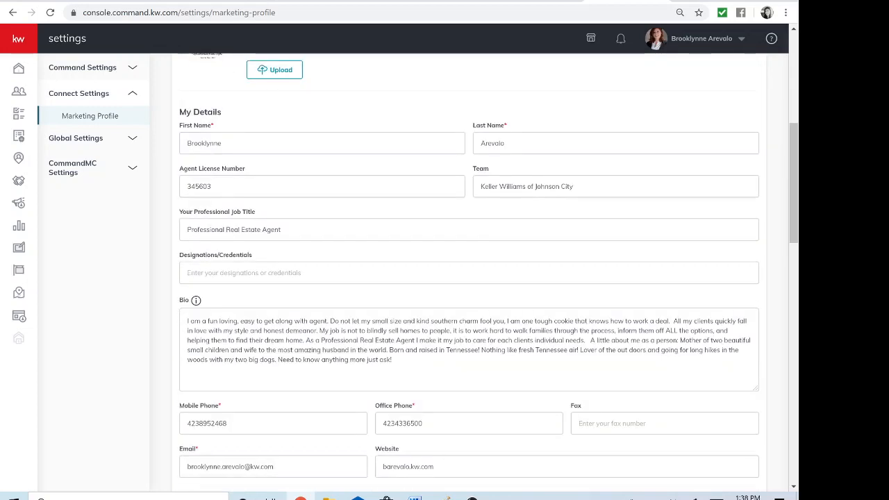
{"action": "scroll", "coordinate": [218, 319], "scroll_direction": "down", "scroll_amount": 3}
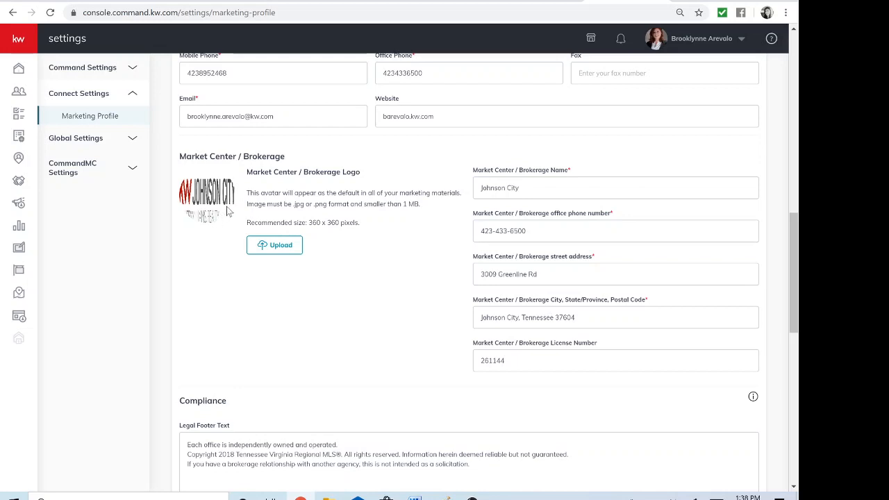
{"action": "scroll", "coordinate": [376, 262], "scroll_direction": "down", "scroll_amount": 3}
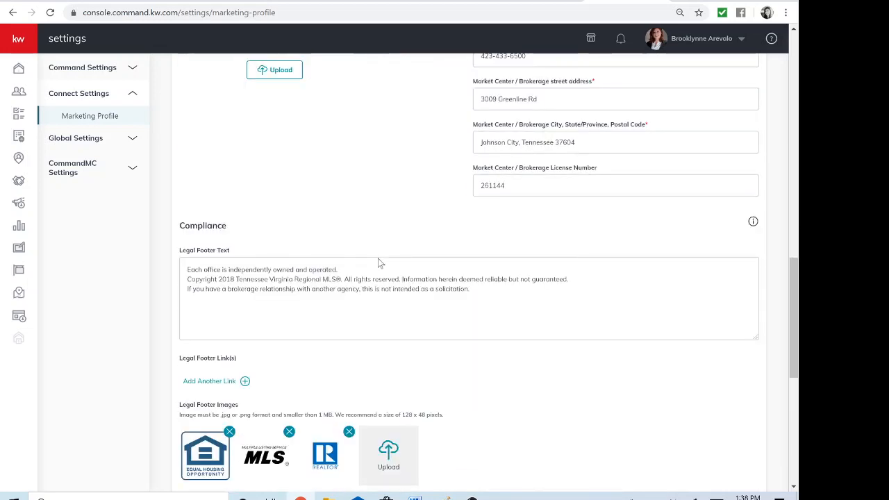
{"action": "scroll", "coordinate": [378, 258], "scroll_direction": "down", "scroll_amount": 2}
{"action": "scroll", "coordinate": [378, 259], "scroll_direction": "down", "scroll_amount": 4}
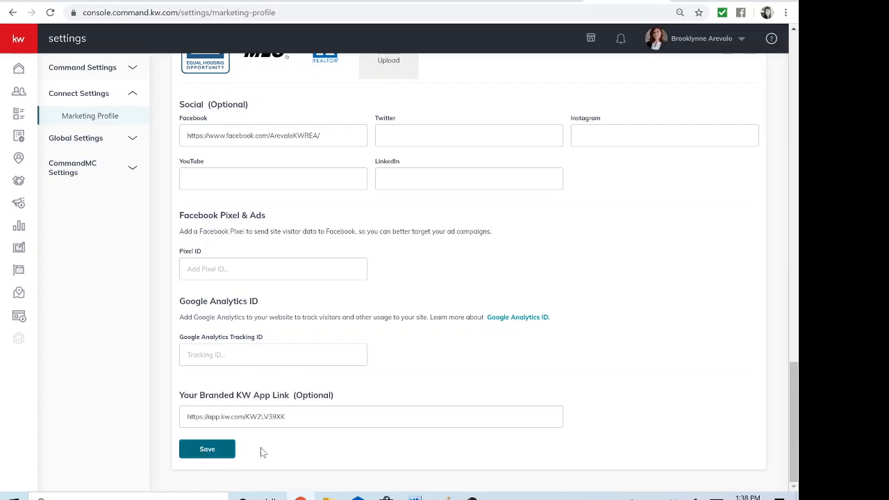
{"action": "scroll", "coordinate": [595, 340], "scroll_direction": "up", "scroll_amount": 3}
{"action": "scroll", "coordinate": [595, 340], "scroll_direction": "up", "scroll_amount": 10}
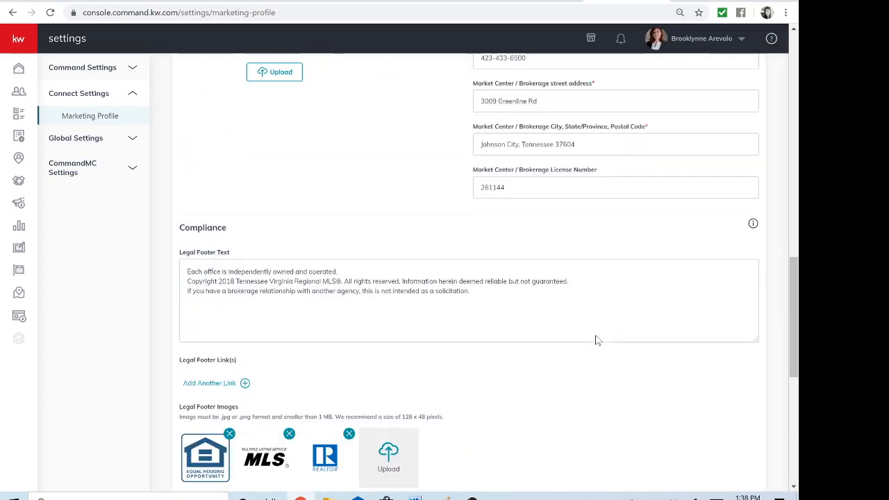
{"action": "scroll", "coordinate": [596, 339], "scroll_direction": "up", "scroll_amount": 3}
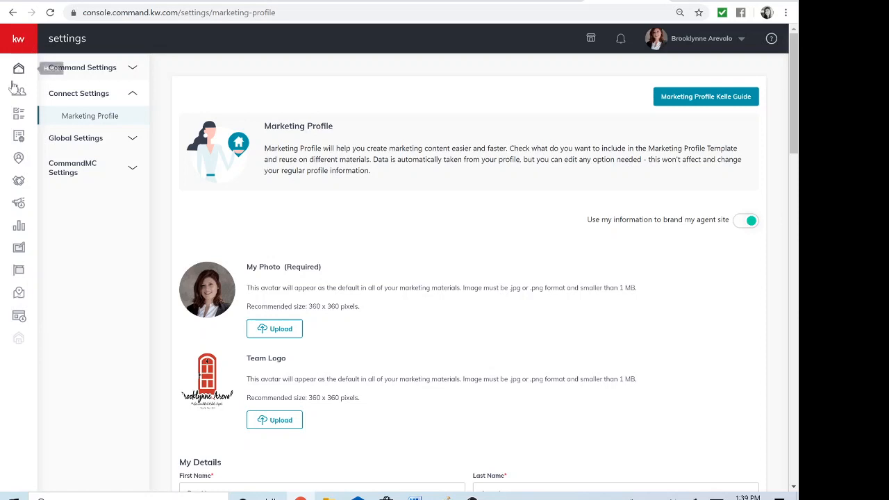
Start configuring the site from Consumer's agent site pages, choosing the new KW Agent Sites as provider
{"action": "left_click", "coordinate": [21, 318]}
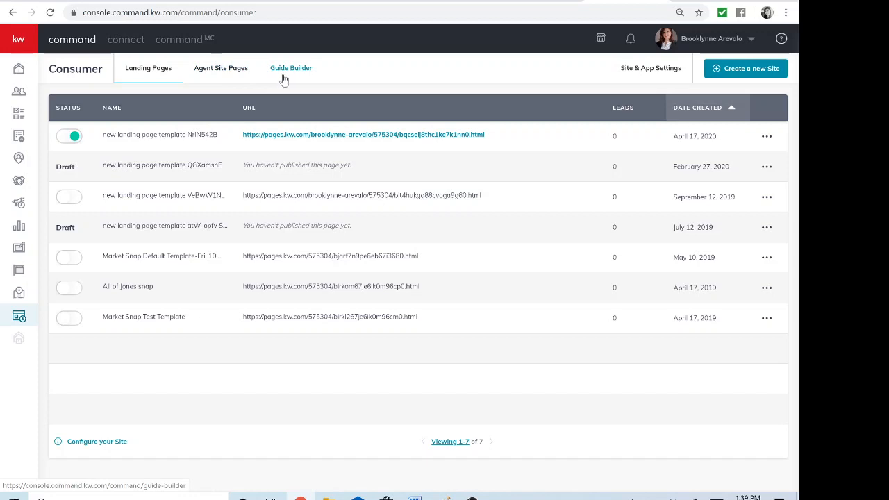
{"action": "left_click", "coordinate": [221, 69]}
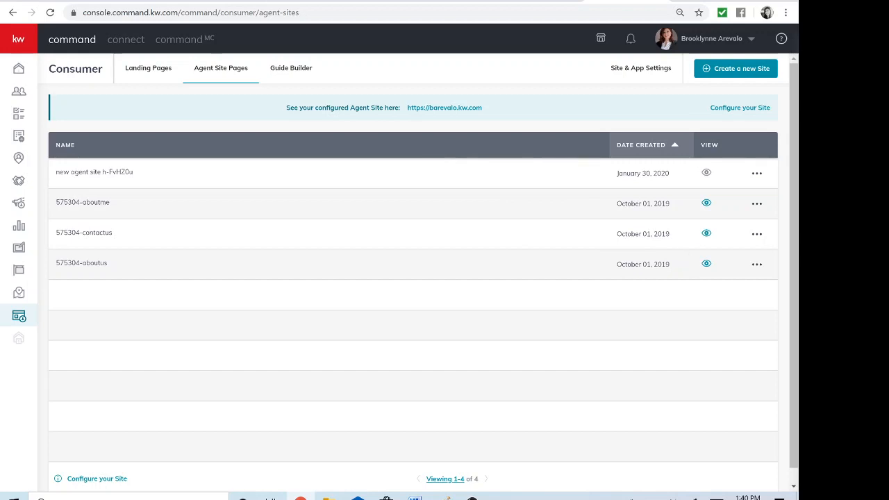
{"action": "left_click", "coordinate": [736, 109]}
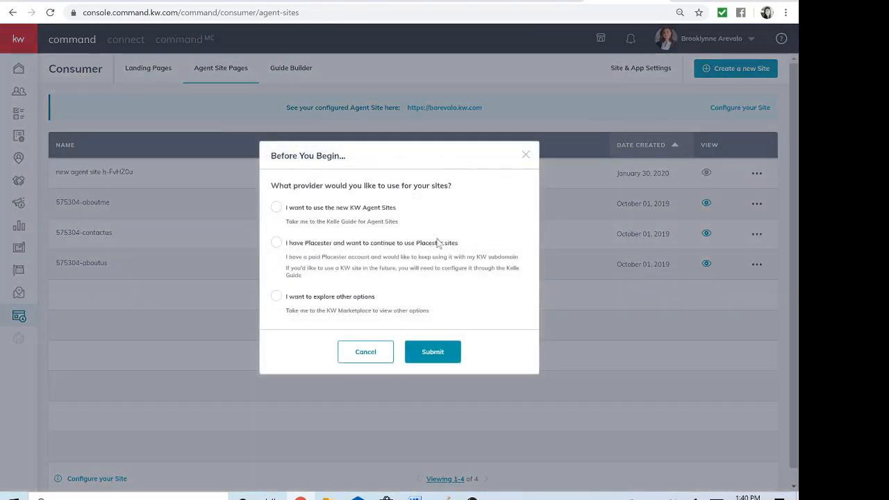
{"action": "left_click", "coordinate": [276, 209]}
{"action": "left_click", "coordinate": [420, 356]}
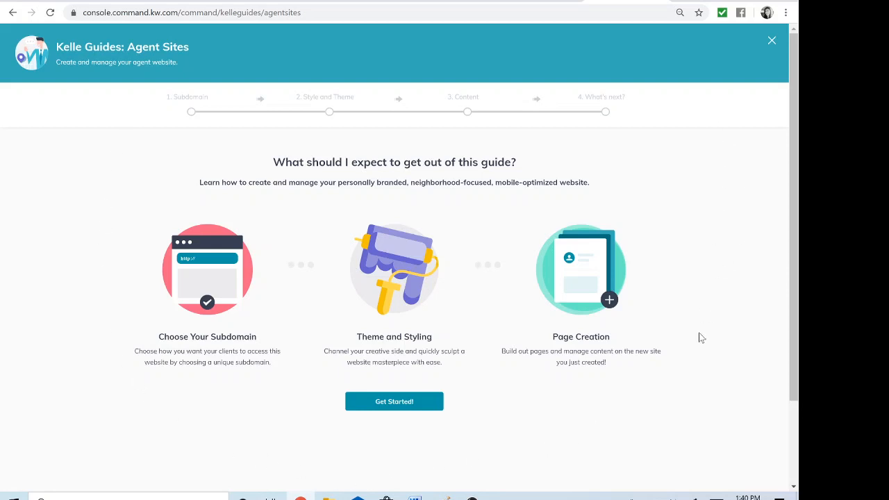
Start the Agent Sites guide, acknowledging the compliance reminder, and open the subdomain for editing
{"action": "left_click", "coordinate": [399, 406]}
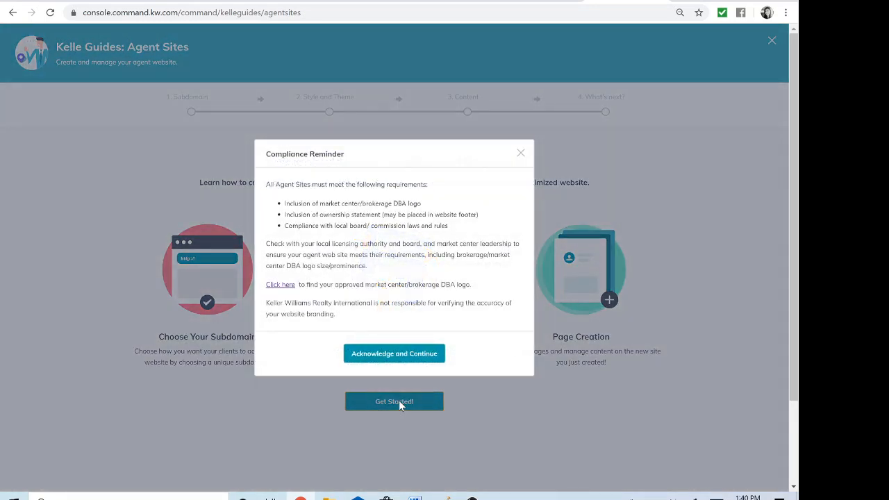
{"action": "left_click", "coordinate": [379, 355]}
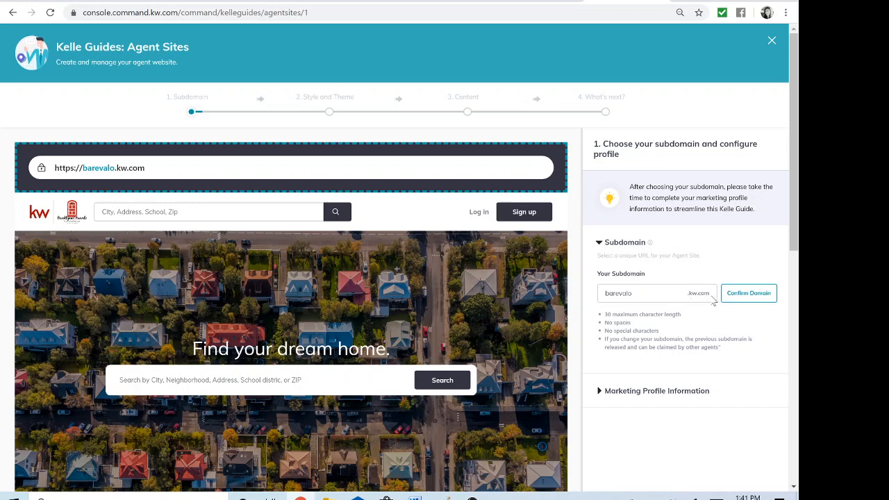
{"action": "left_click", "coordinate": [637, 293]}
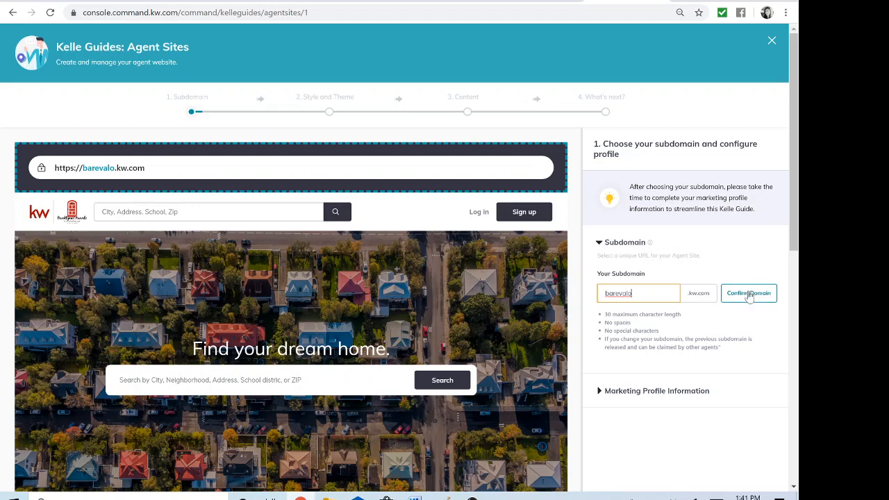
Examine the guide's marketing profile information, including basic details, biography, compliance footer, legal images, profile imagery and social media links
{"action": "scroll", "coordinate": [748, 306], "scroll_direction": "down", "scroll_amount": 1}
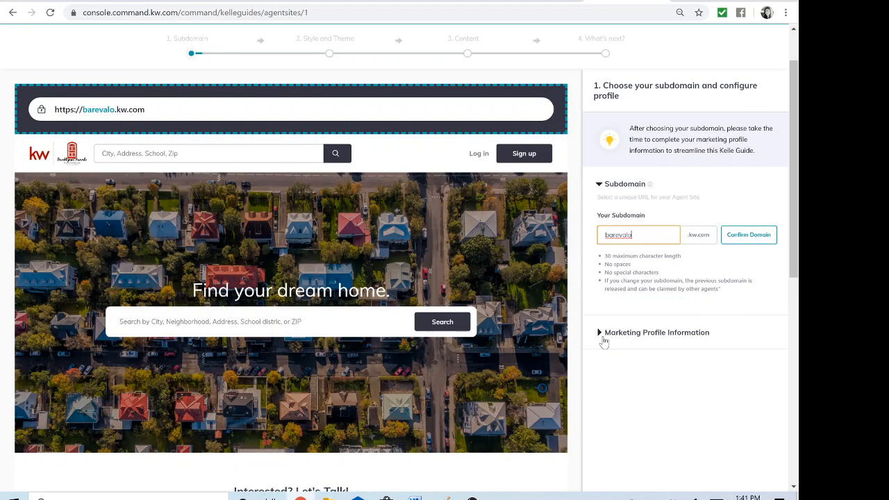
{"action": "left_click", "coordinate": [654, 336]}
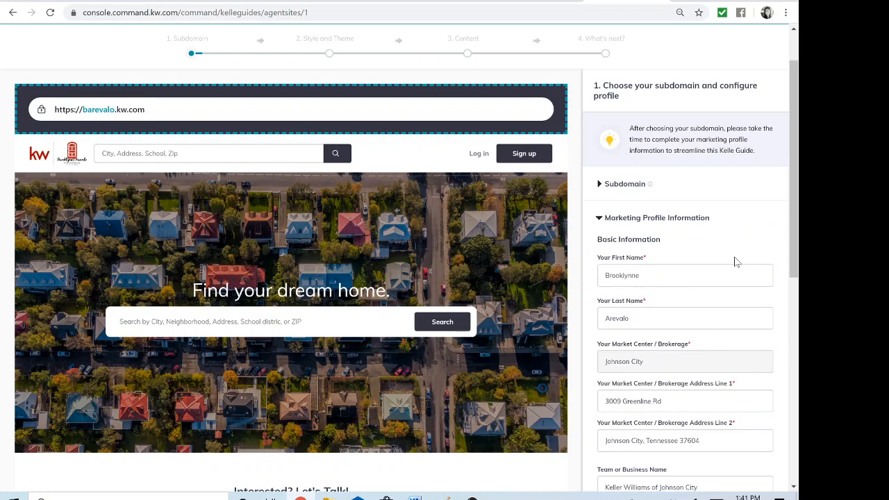
{"action": "scroll", "coordinate": [728, 248], "scroll_direction": "down", "scroll_amount": 1}
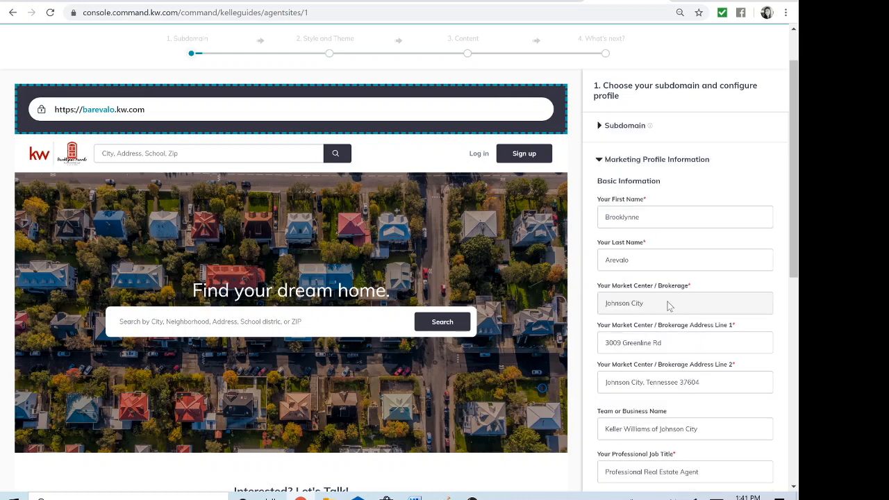
{"action": "scroll", "coordinate": [708, 324], "scroll_direction": "down", "scroll_amount": 2}
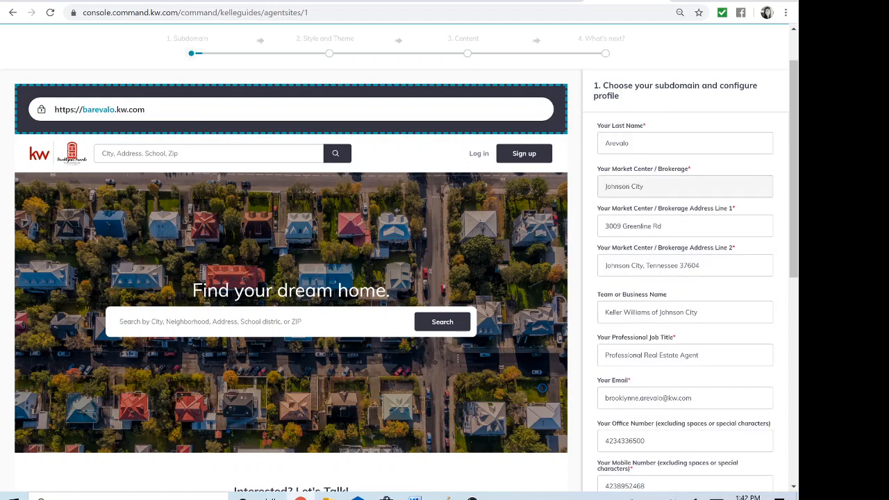
{"action": "scroll", "coordinate": [709, 326], "scroll_direction": "down", "scroll_amount": 2}
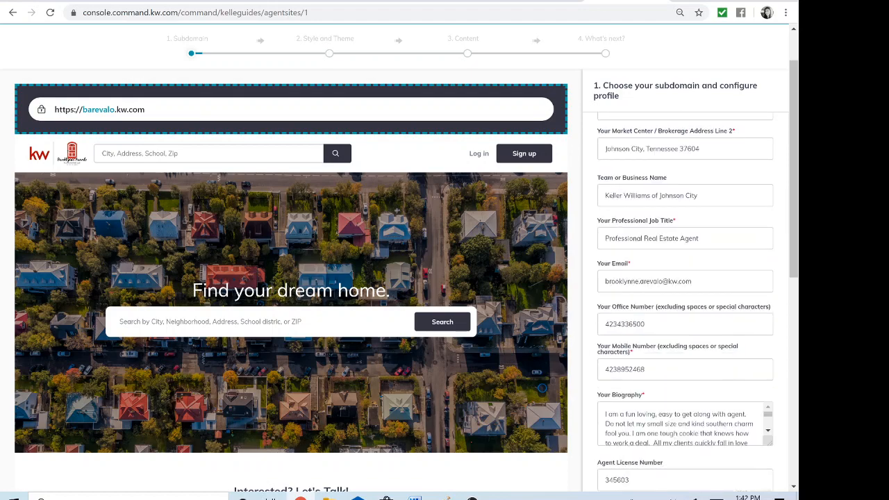
{"action": "scroll", "coordinate": [684, 292], "scroll_direction": "down", "scroll_amount": 1}
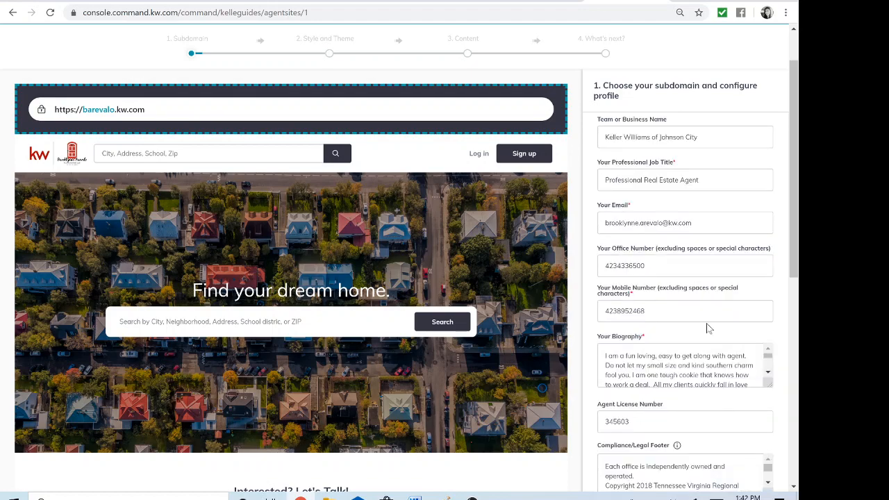
{"action": "scroll", "coordinate": [708, 328], "scroll_direction": "down", "scroll_amount": 1}
{"action": "scroll", "coordinate": [708, 323], "scroll_direction": "down", "scroll_amount": 3}
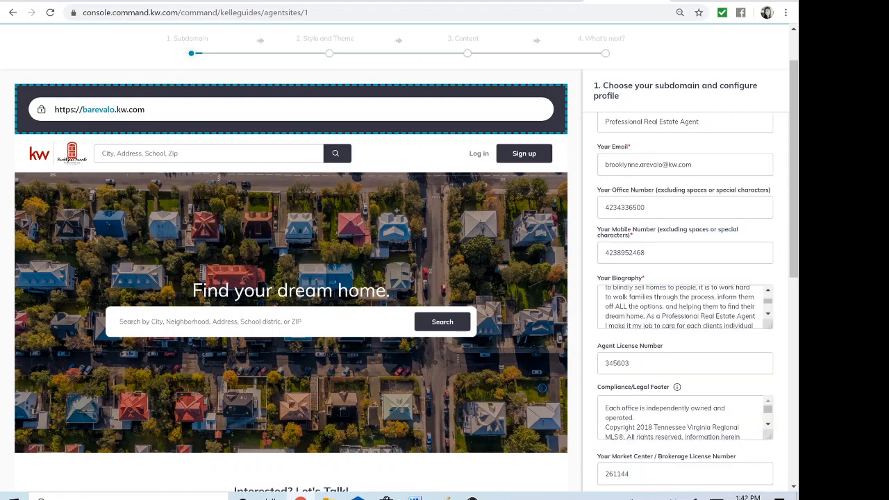
{"action": "scroll", "coordinate": [708, 322], "scroll_direction": "down", "scroll_amount": 1}
{"action": "scroll", "coordinate": [705, 337], "scroll_direction": "down", "scroll_amount": 2}
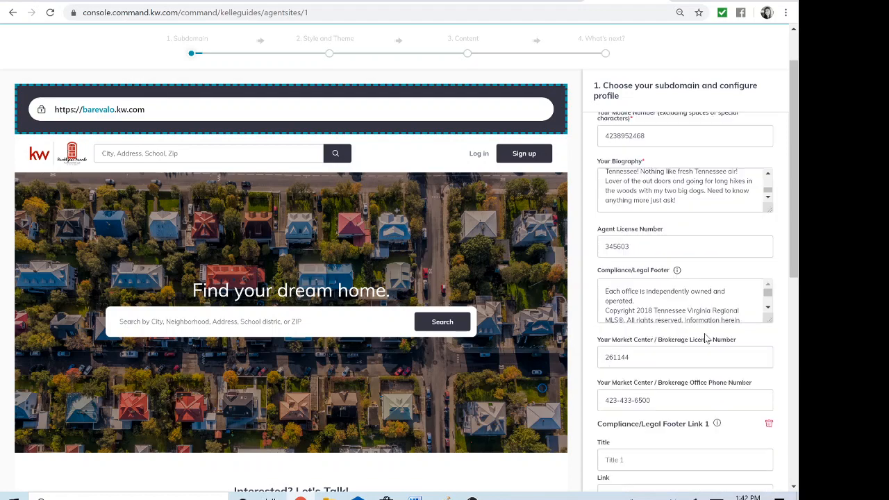
{"action": "scroll", "coordinate": [706, 338], "scroll_direction": "down", "scroll_amount": 2}
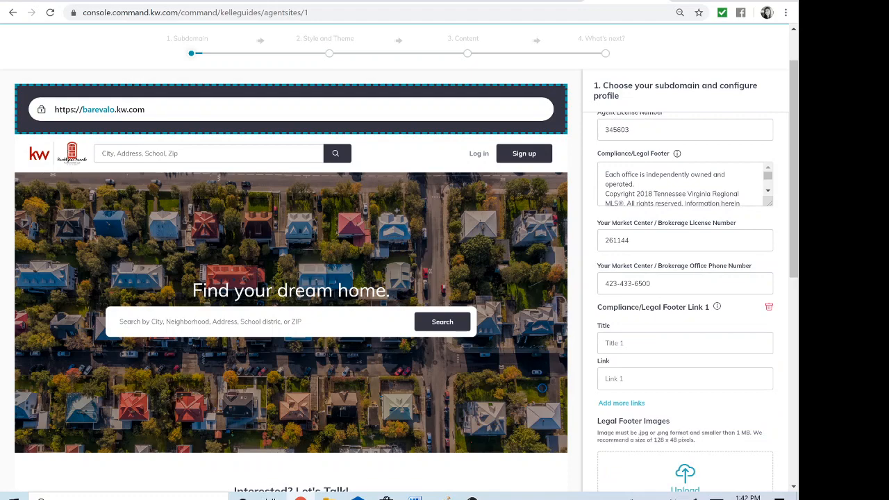
{"action": "scroll", "coordinate": [706, 338], "scroll_direction": "down", "scroll_amount": 2}
{"action": "scroll", "coordinate": [705, 337], "scroll_direction": "down", "scroll_amount": 3}
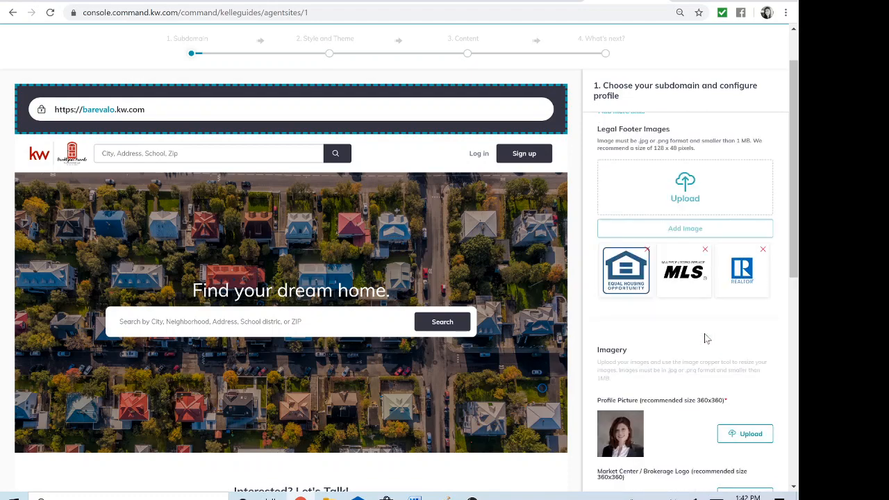
{"action": "scroll", "coordinate": [705, 338], "scroll_direction": "down", "scroll_amount": 3}
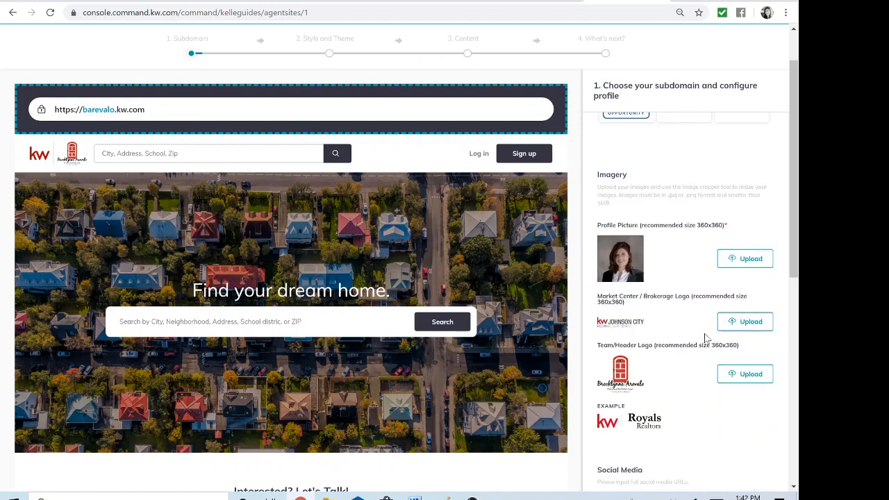
{"action": "scroll", "coordinate": [706, 337], "scroll_direction": "down", "scroll_amount": 2}
{"action": "scroll", "coordinate": [705, 338], "scroll_direction": "down", "scroll_amount": 1}
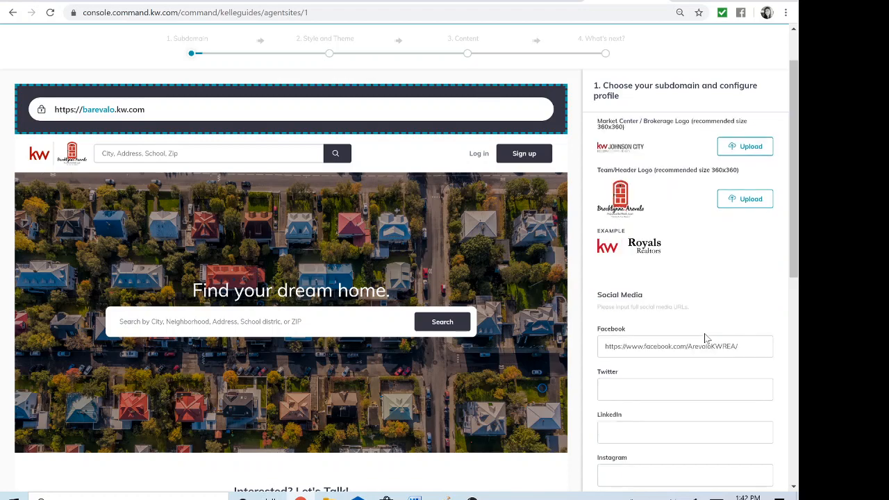
{"action": "scroll", "coordinate": [706, 337], "scroll_direction": "down", "scroll_amount": 2}
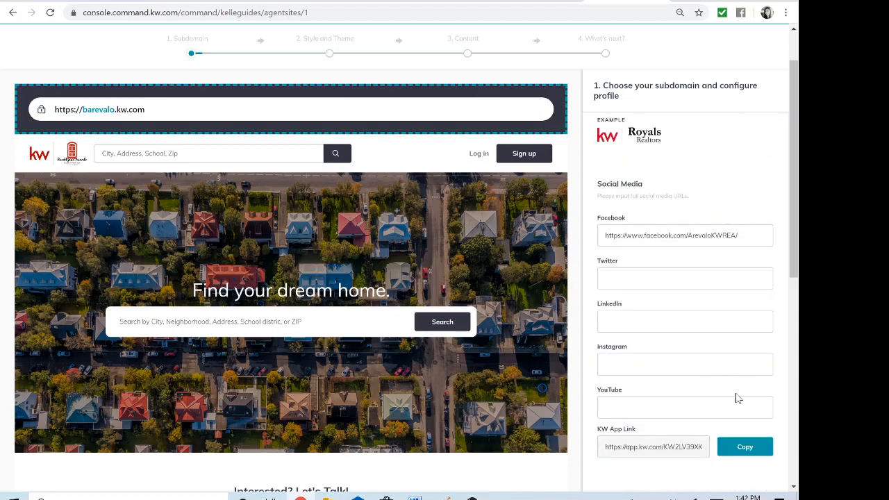
Save the subdomain and profile information and continue to the Style and Theme stage
{"action": "scroll", "coordinate": [738, 398], "scroll_direction": "down", "scroll_amount": 2}
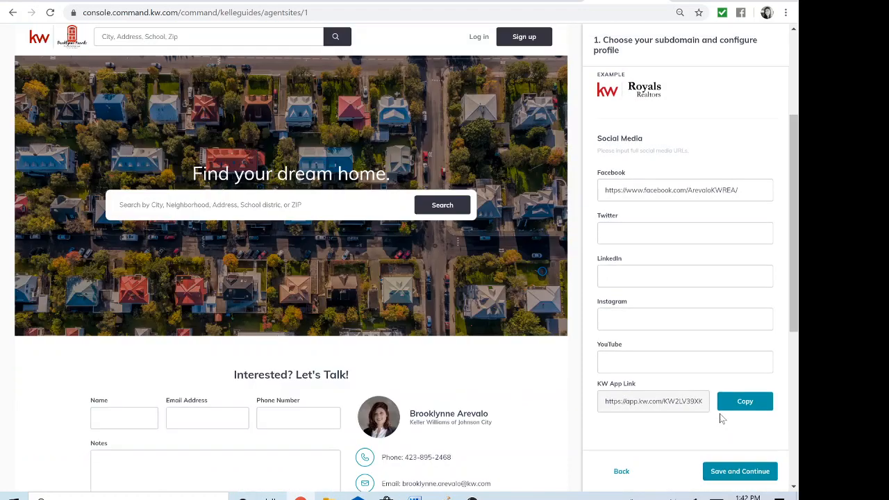
{"action": "left_click", "coordinate": [740, 473]}
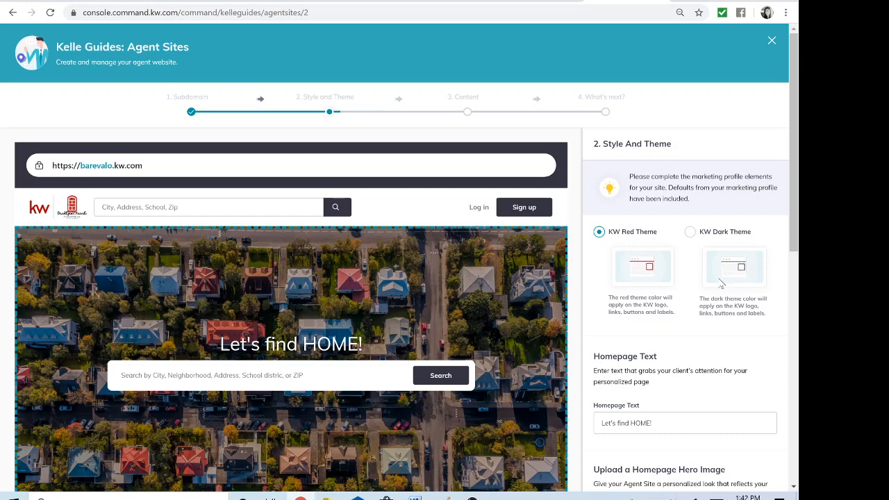
Examine the theme choices, homepage text, hero image upload guidelines and the uploaded hero images
{"action": "scroll", "coordinate": [697, 320], "scroll_direction": "down", "scroll_amount": 1}
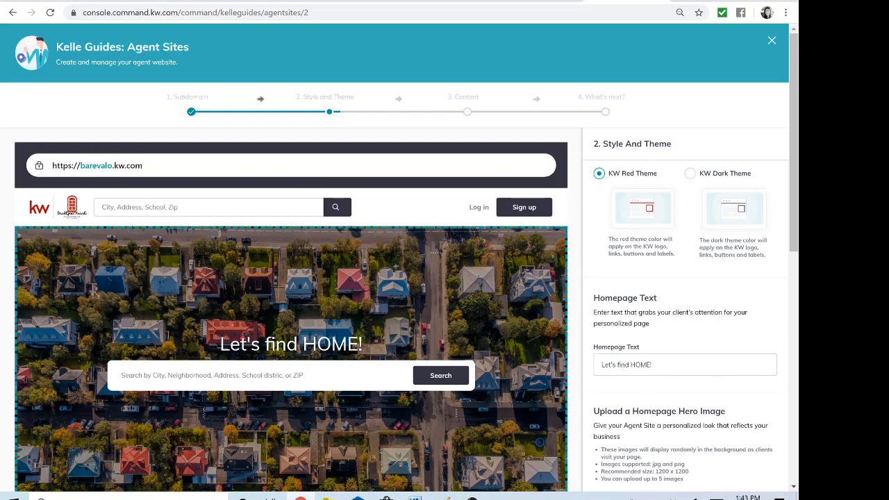
{"action": "scroll", "coordinate": [685, 326], "scroll_direction": "down", "scroll_amount": 1}
{"action": "scroll", "coordinate": [686, 325], "scroll_direction": "down", "scroll_amount": 1}
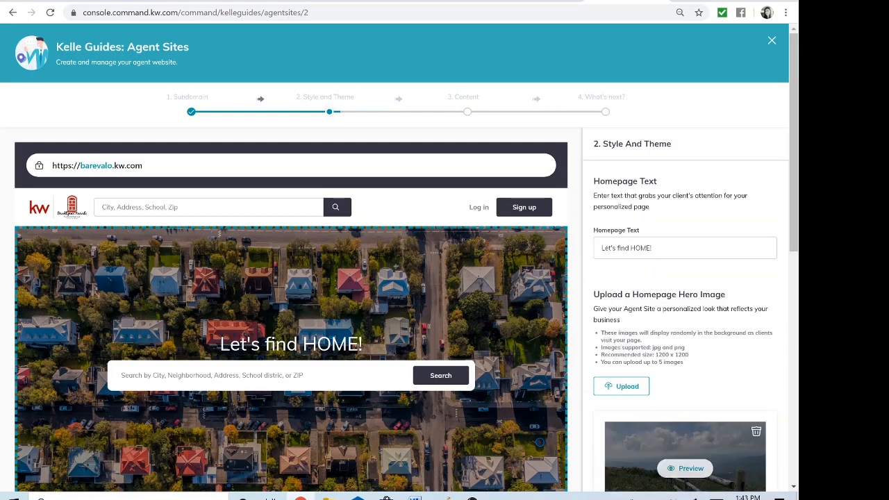
{"action": "scroll", "coordinate": [686, 325], "scroll_direction": "down", "scroll_amount": 1}
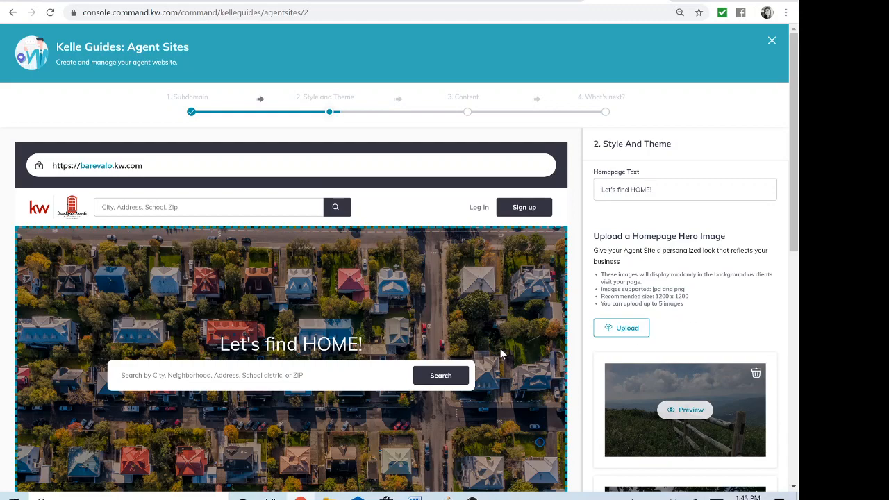
{"action": "scroll", "coordinate": [501, 354], "scroll_direction": "down", "scroll_amount": 1}
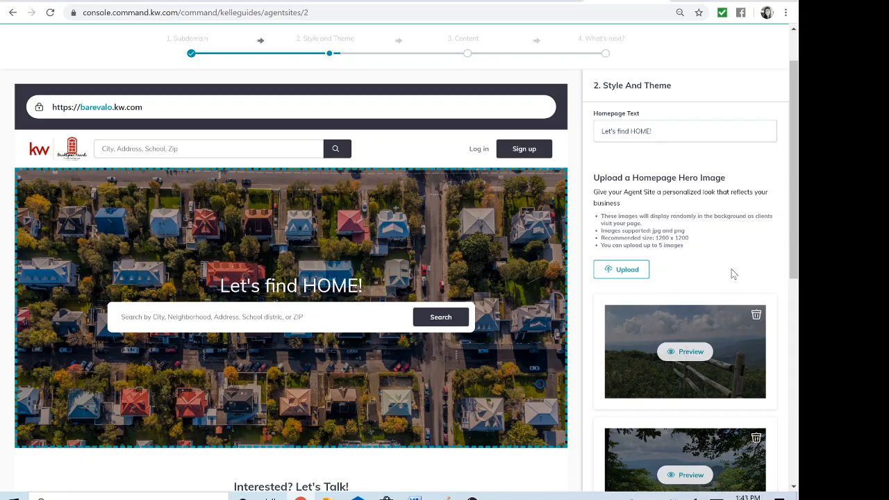
{"action": "scroll", "coordinate": [731, 269], "scroll_direction": "down", "scroll_amount": 1}
{"action": "scroll", "coordinate": [709, 311], "scroll_direction": "down", "scroll_amount": 2}
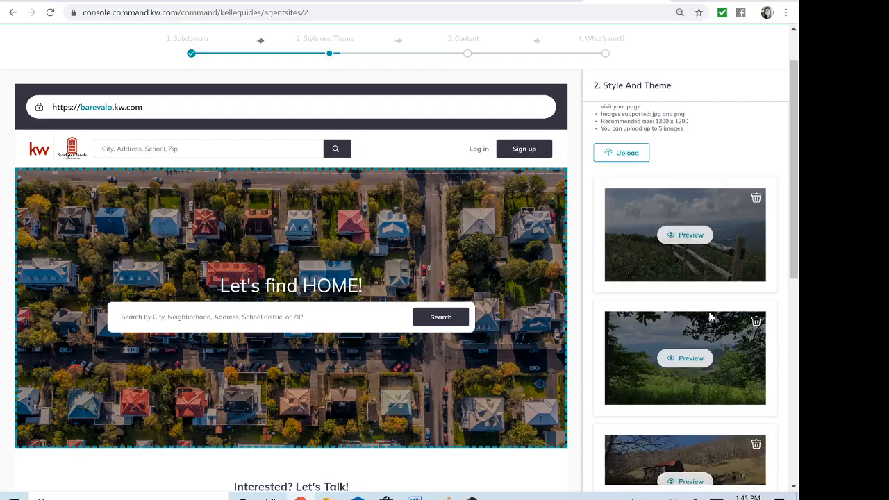
{"action": "scroll", "coordinate": [708, 316], "scroll_direction": "down", "scroll_amount": 3}
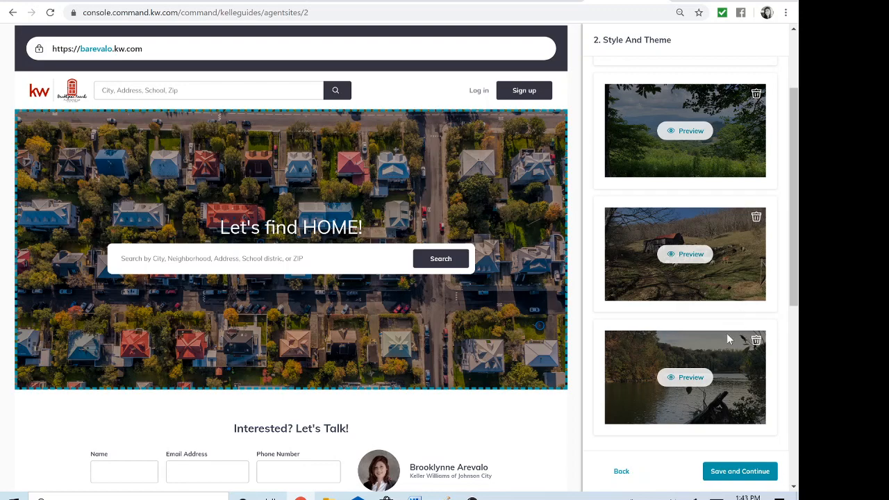
{"action": "scroll", "coordinate": [727, 339], "scroll_direction": "up", "scroll_amount": 1}
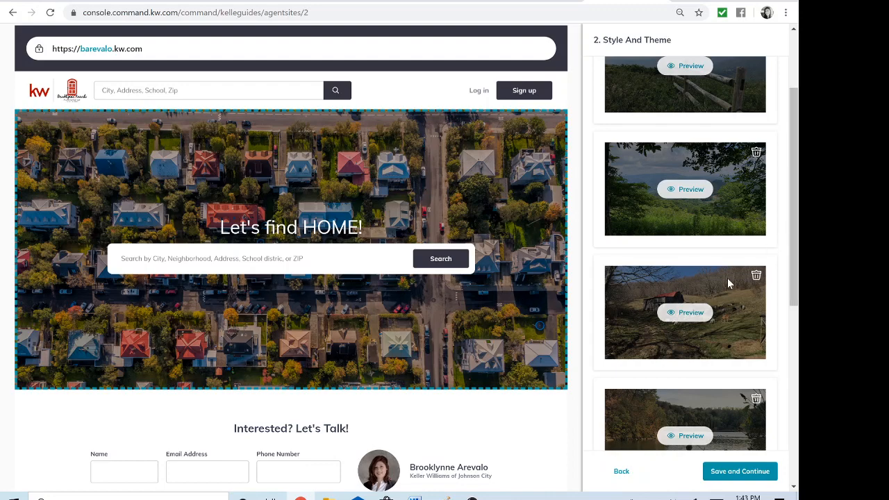
{"action": "scroll", "coordinate": [727, 278], "scroll_direction": "up", "scroll_amount": 1}
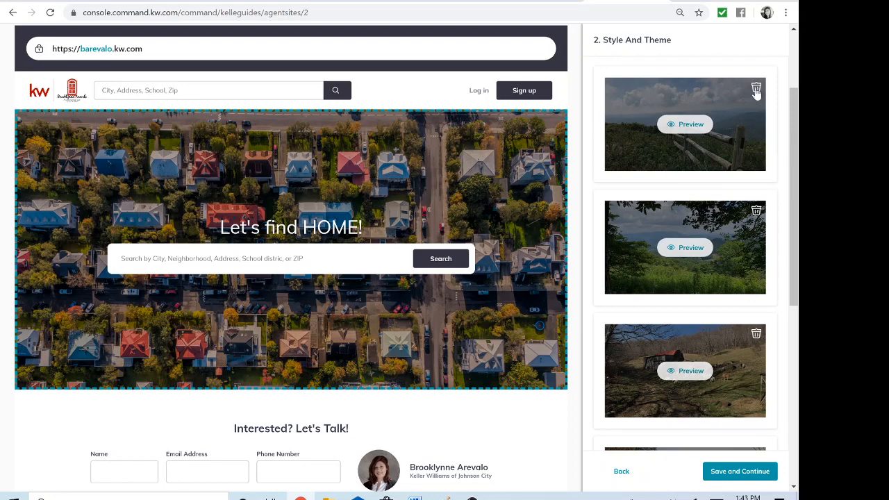
{"action": "scroll", "coordinate": [720, 137], "scroll_direction": "up", "scroll_amount": 1}
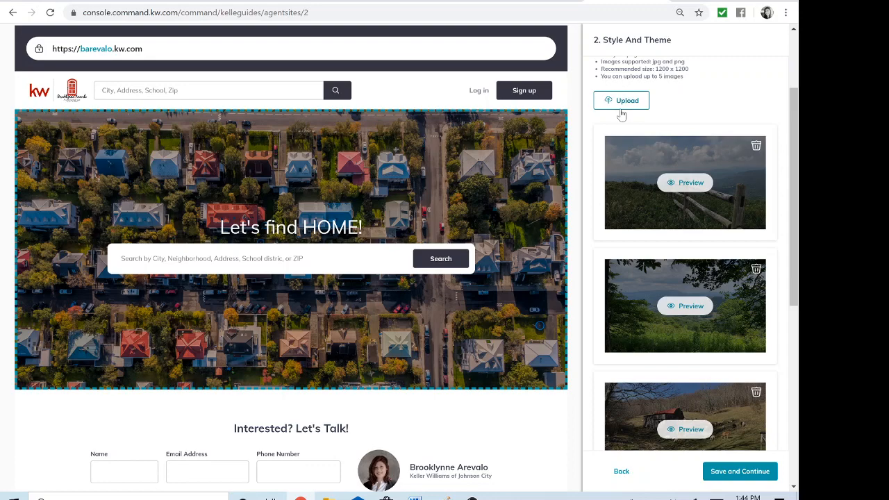
Preview the fence and barn hero images on the homepage, and save the style and theme settings to reach the content stage
{"action": "scroll", "coordinate": [716, 103], "scroll_direction": "down", "scroll_amount": 1}
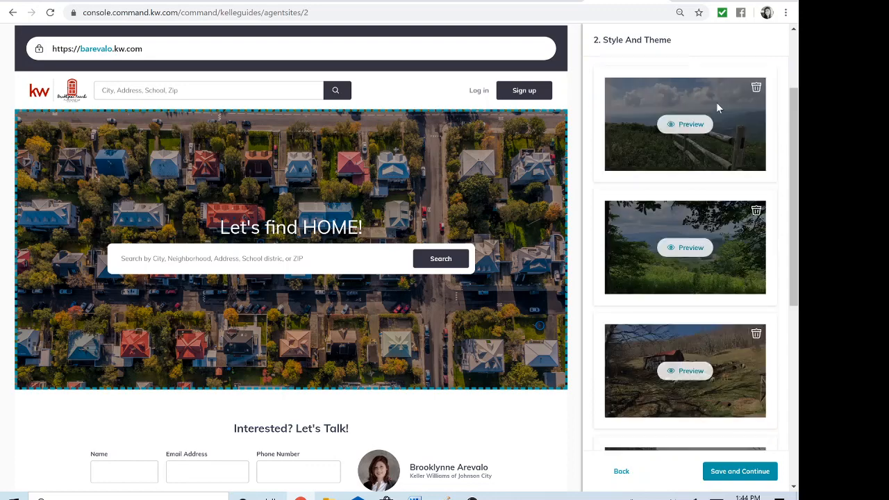
{"action": "left_click", "coordinate": [681, 125]}
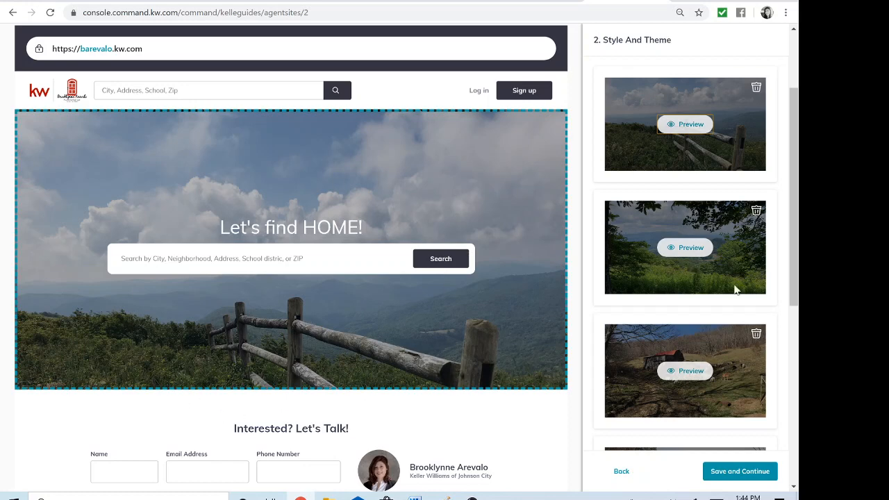
{"action": "left_click", "coordinate": [695, 371]}
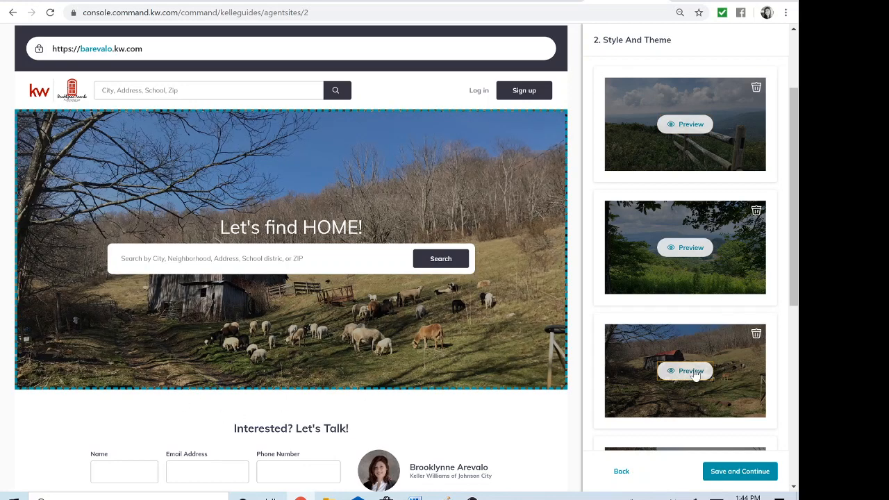
{"action": "scroll", "coordinate": [693, 315], "scroll_direction": "down", "scroll_amount": 2}
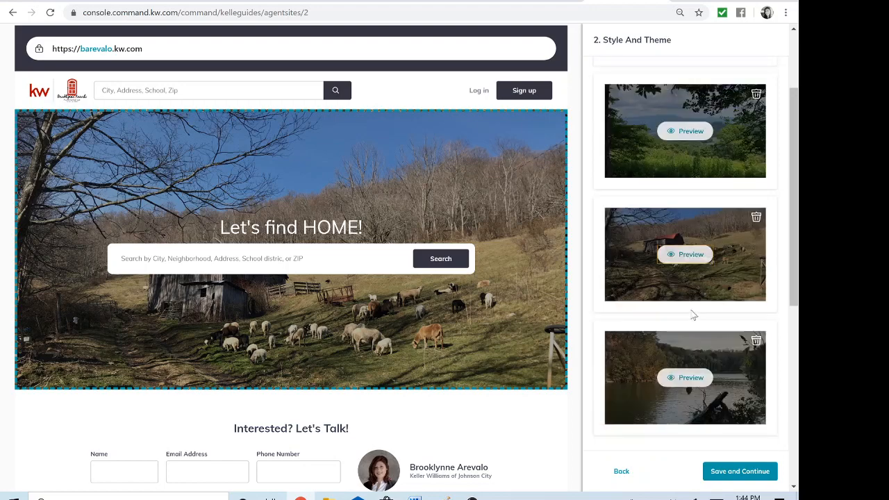
{"action": "left_click", "coordinate": [728, 473]}
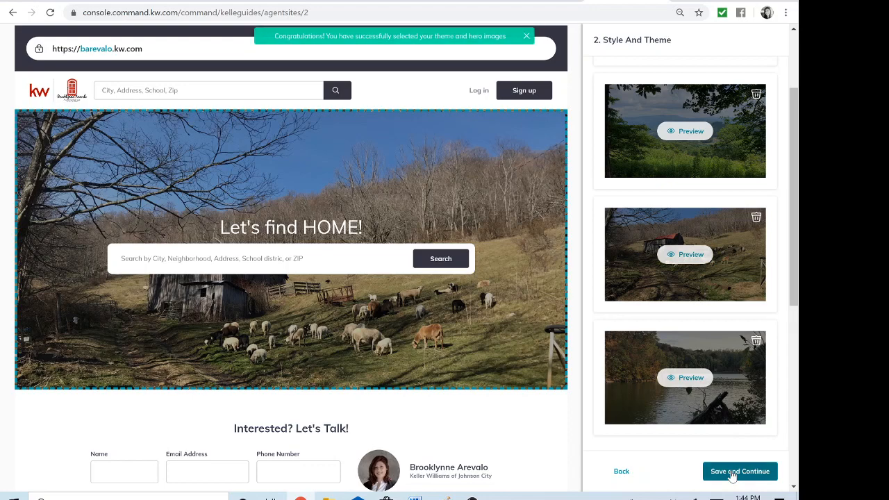
{"action": "left_click", "coordinate": [732, 473]}
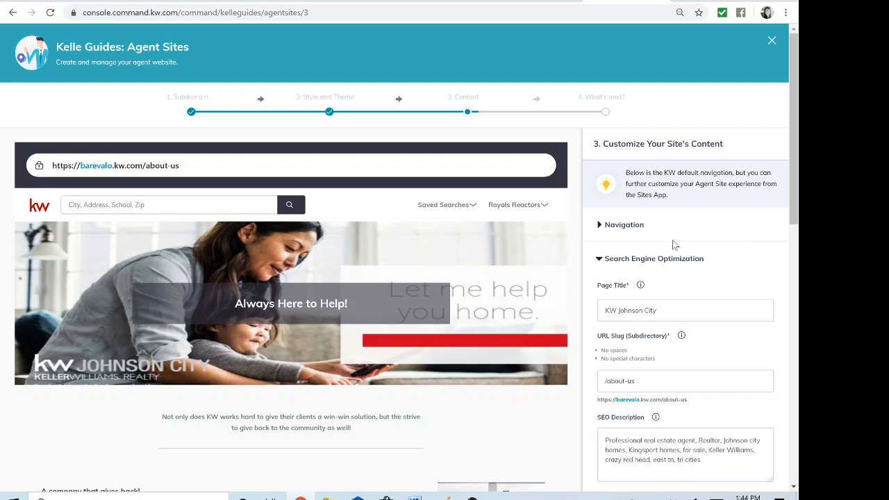
Examine the site navigation and the Company Profile page's search engine optimization settings, including page title, URL slug and SEO description
{"action": "left_click", "coordinate": [620, 226]}
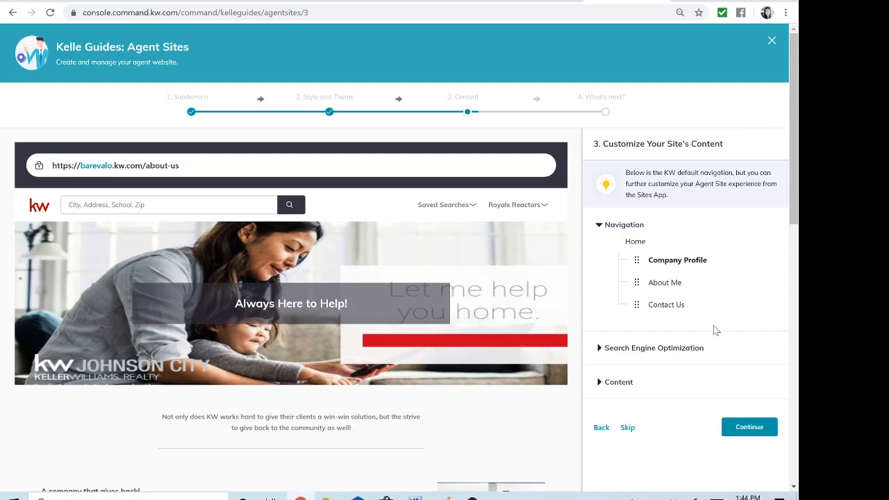
{"action": "left_click", "coordinate": [636, 355]}
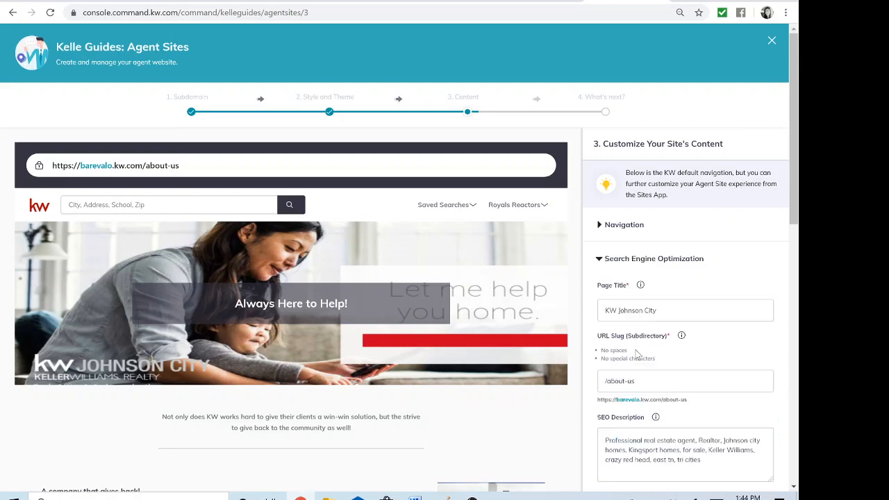
{"action": "scroll", "coordinate": [693, 337], "scroll_direction": "down", "scroll_amount": 1}
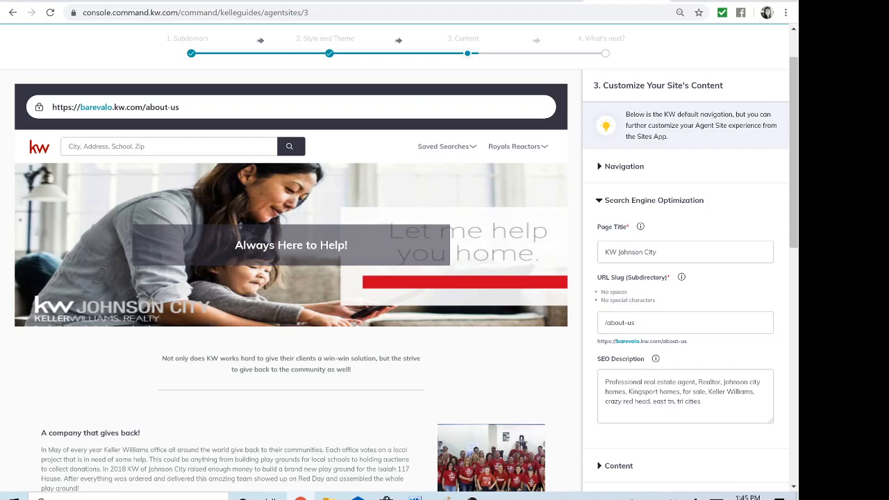
{"action": "left_click", "coordinate": [636, 323]}
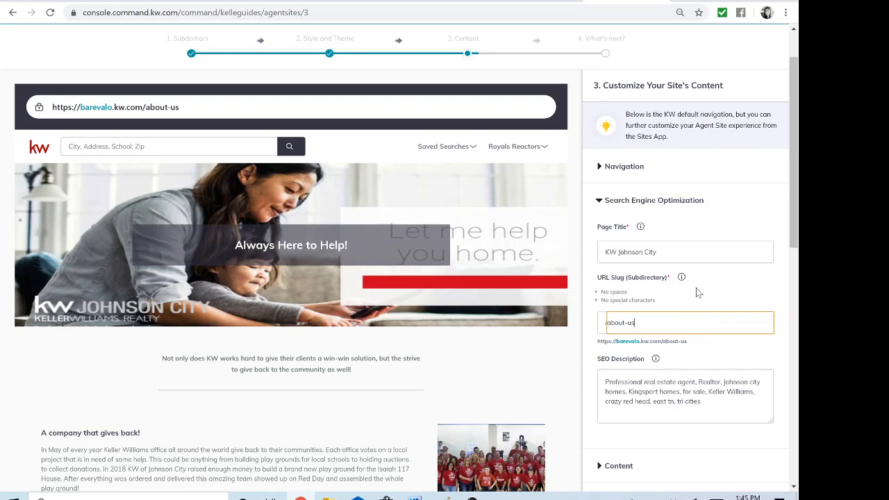
{"action": "scroll", "coordinate": [695, 287], "scroll_direction": "down", "scroll_amount": 1}
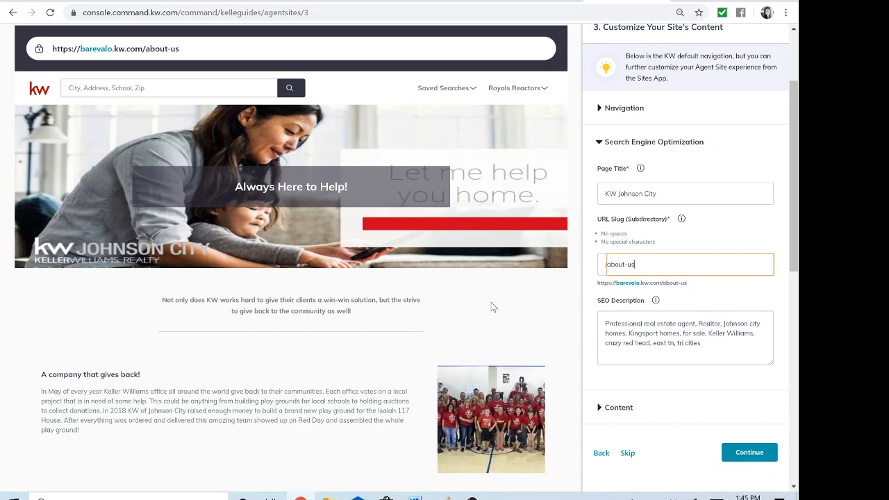
{"action": "mouse_move", "coordinate": [655, 303]}
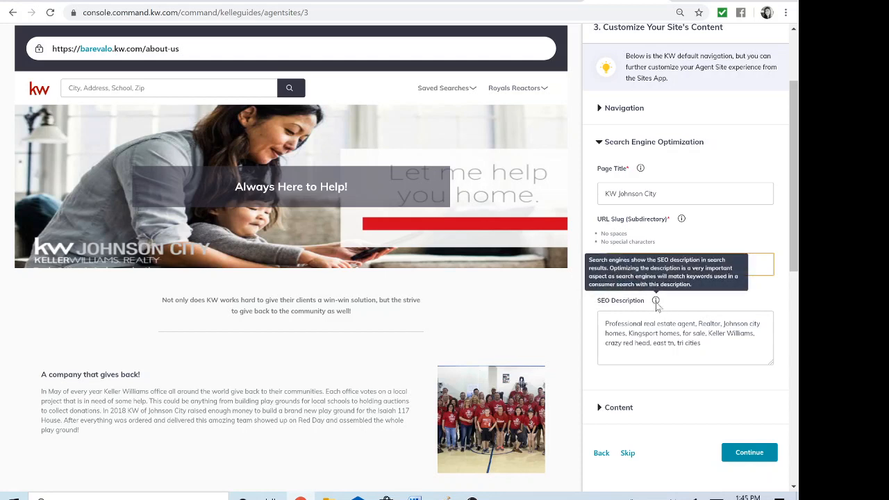
Examine the Company Profile page's content settings, from header and intro paragraph through both sections' headlines, paragraphs and images to the footer title
{"action": "left_click", "coordinate": [618, 407]}
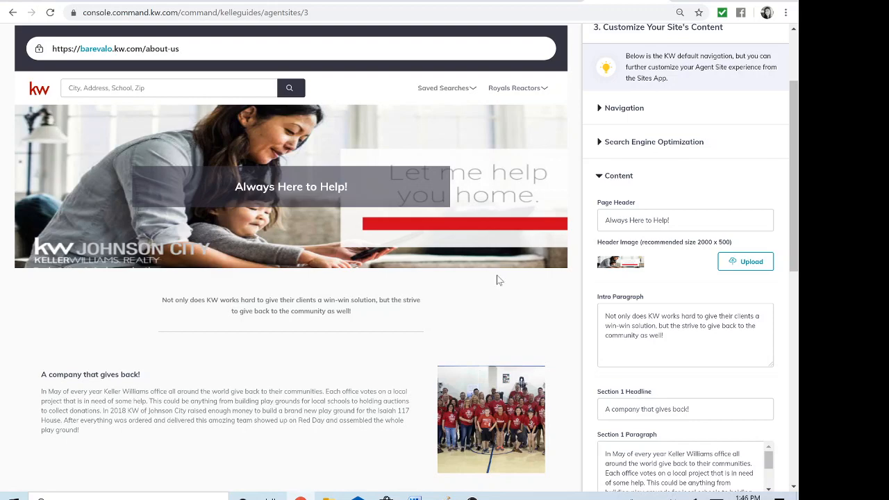
{"action": "scroll", "coordinate": [497, 280], "scroll_direction": "down", "scroll_amount": 1}
{"action": "scroll", "coordinate": [497, 280], "scroll_direction": "down", "scroll_amount": 1}
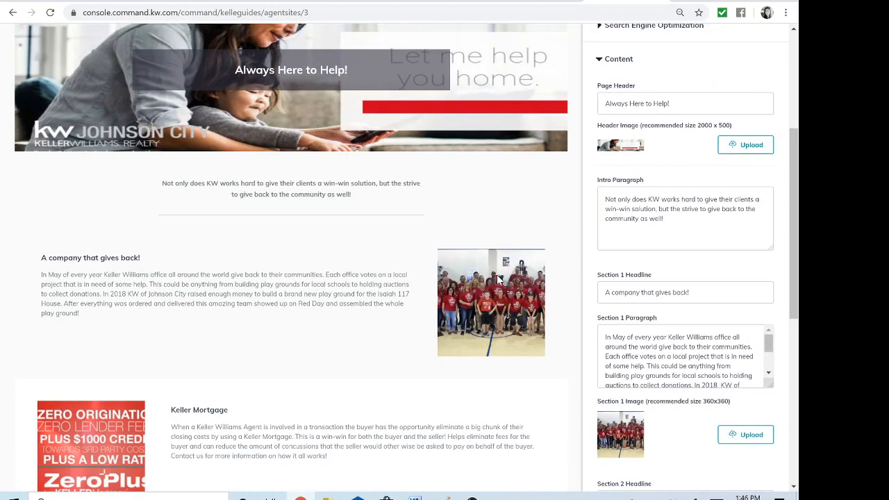
{"action": "scroll", "coordinate": [497, 278], "scroll_direction": "down", "scroll_amount": 2}
{"action": "scroll", "coordinate": [497, 278], "scroll_direction": "up", "scroll_amount": 3}
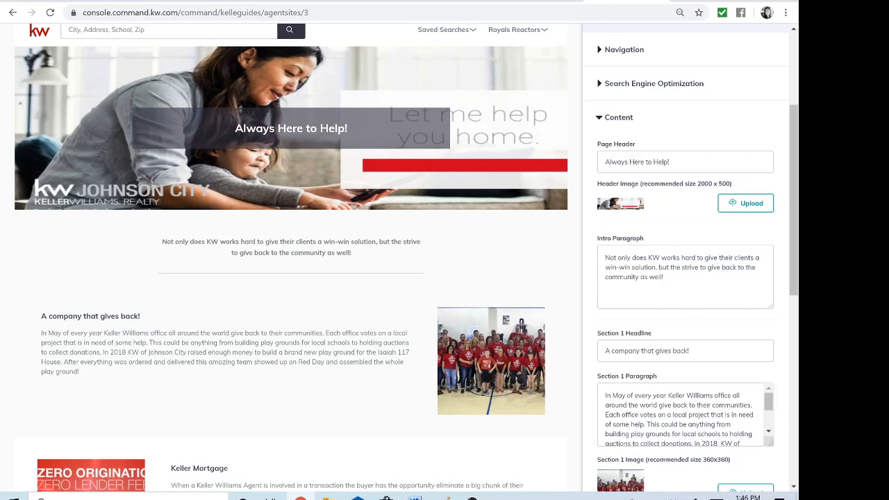
{"action": "scroll", "coordinate": [683, 315], "scroll_direction": "down", "scroll_amount": 1}
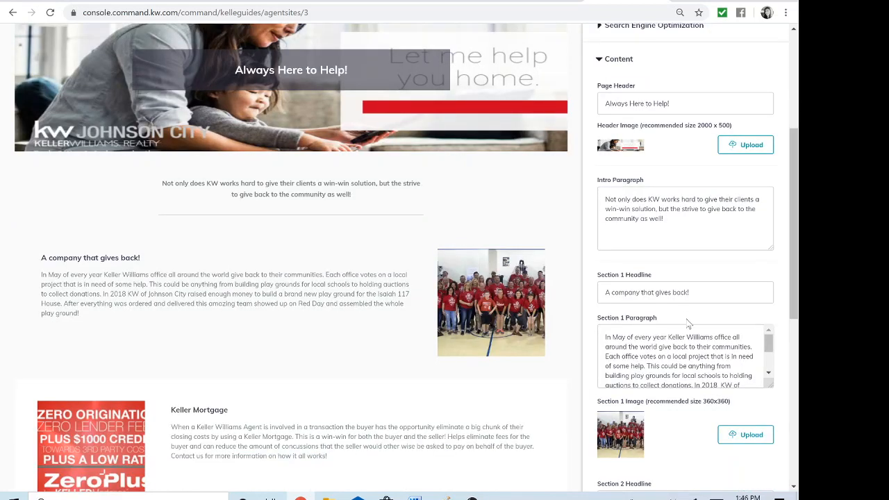
{"action": "scroll", "coordinate": [690, 324], "scroll_direction": "down", "scroll_amount": 1}
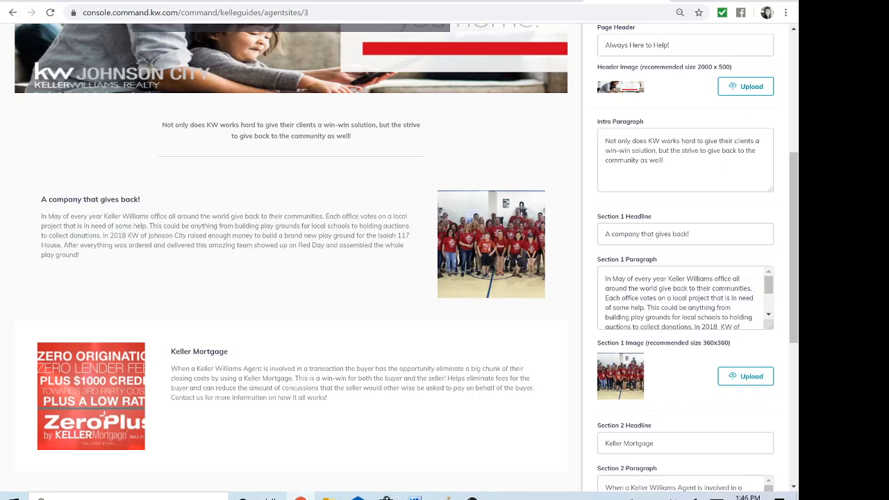
{"action": "scroll", "coordinate": [685, 297], "scroll_direction": "down", "scroll_amount": 1}
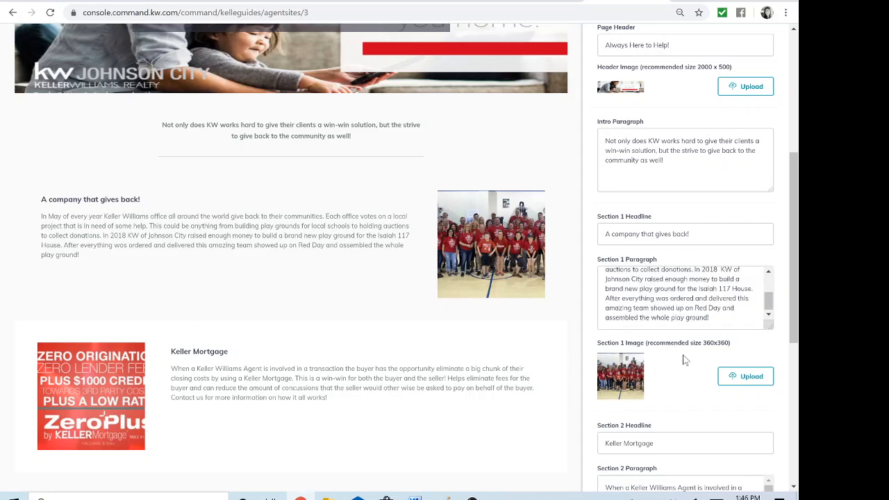
{"action": "scroll", "coordinate": [682, 368], "scroll_direction": "down", "scroll_amount": 1}
{"action": "scroll", "coordinate": [682, 367], "scroll_direction": "down", "scroll_amount": 1}
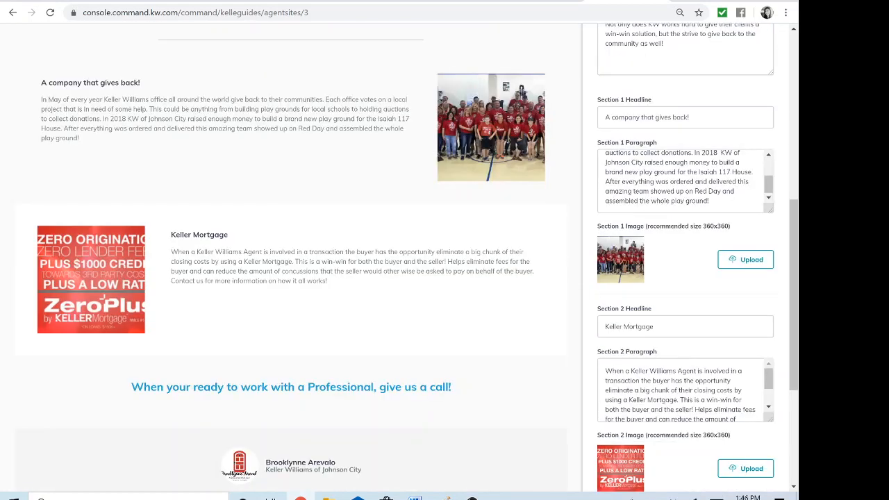
{"action": "scroll", "coordinate": [684, 366], "scroll_direction": "down", "scroll_amount": 1}
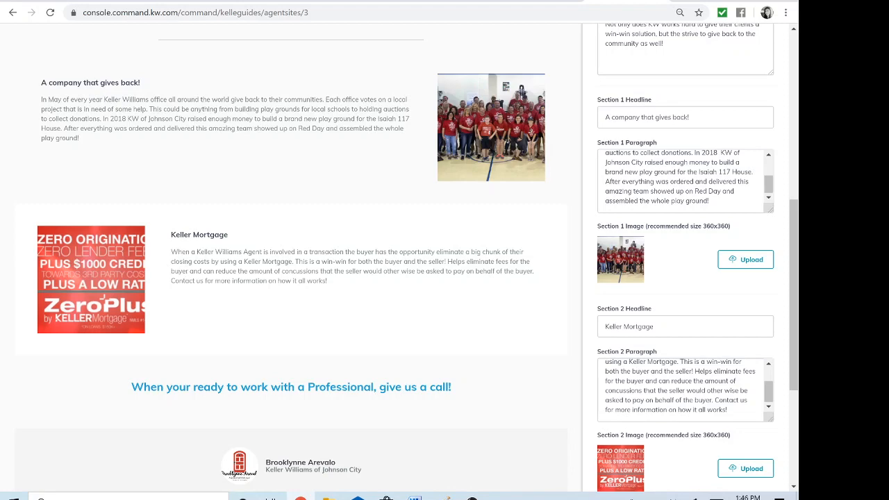
{"action": "scroll", "coordinate": [686, 413], "scroll_direction": "down", "scroll_amount": 1}
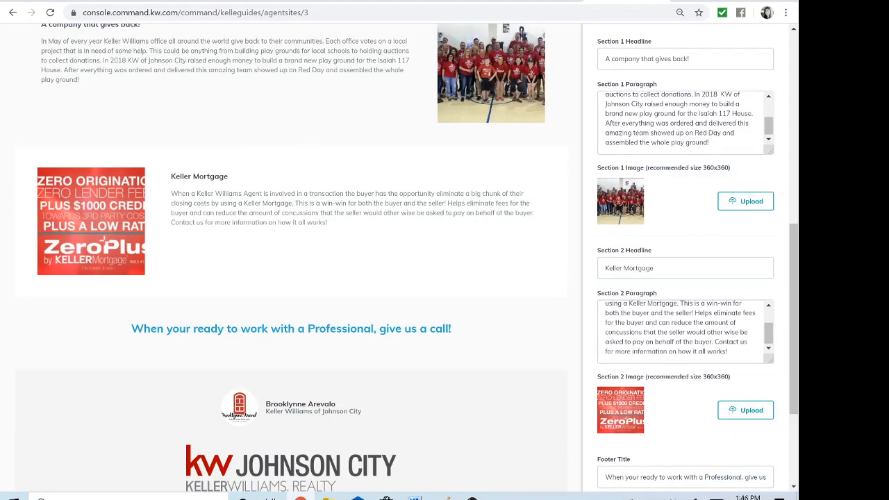
{"action": "scroll", "coordinate": [675, 300], "scroll_direction": "up", "scroll_amount": 4}
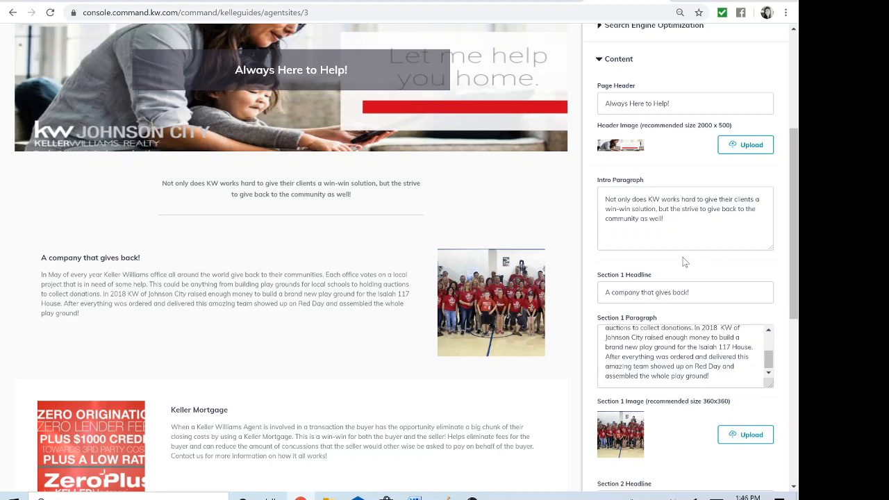
Continue from the Company Profile content to the About Me page and view its search engine optimization settings
{"action": "scroll", "coordinate": [683, 264], "scroll_direction": "down", "scroll_amount": 4}
{"action": "scroll", "coordinate": [683, 297], "scroll_direction": "down", "scroll_amount": 3}
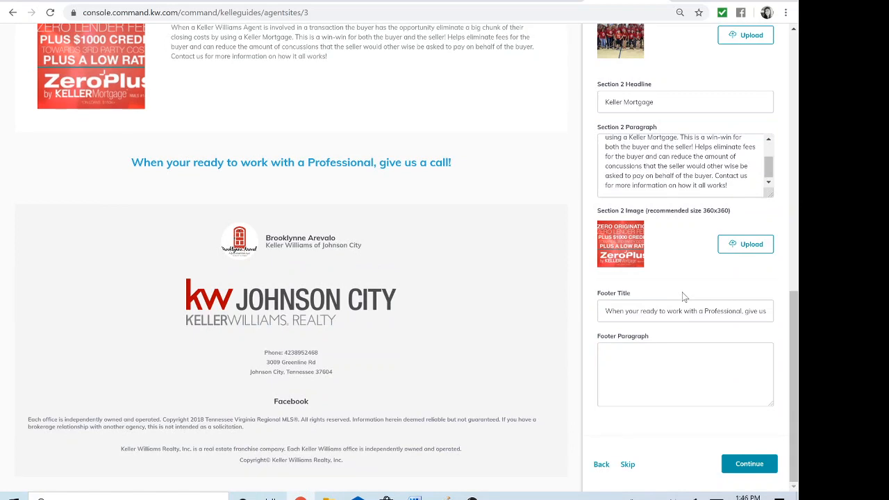
{"action": "left_click", "coordinate": [756, 470]}
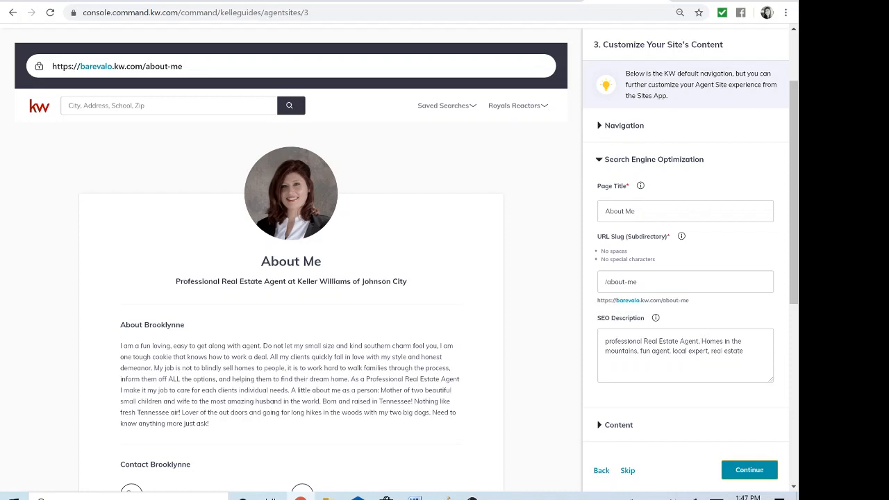
{"action": "scroll", "coordinate": [445, 263], "scroll_direction": "down", "scroll_amount": 1}
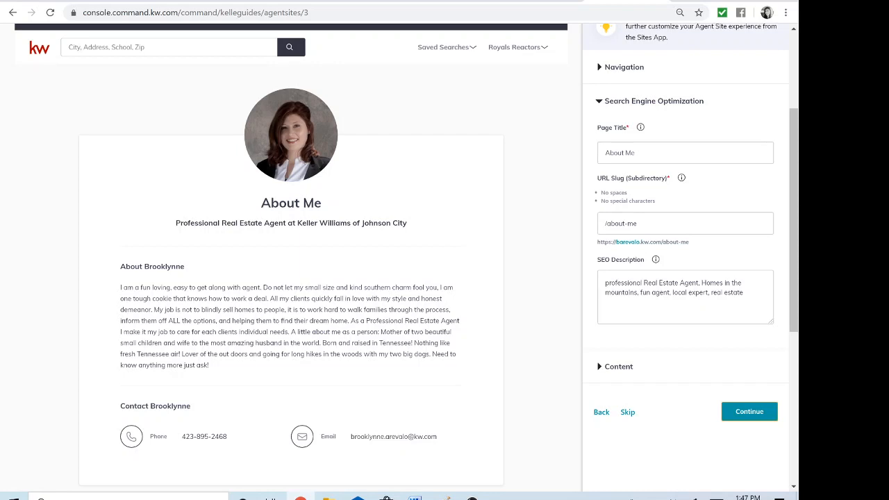
Examine the About Me page's content settings, from page title, agent title and bio to the contact title, phone and email
{"action": "left_click", "coordinate": [618, 367]}
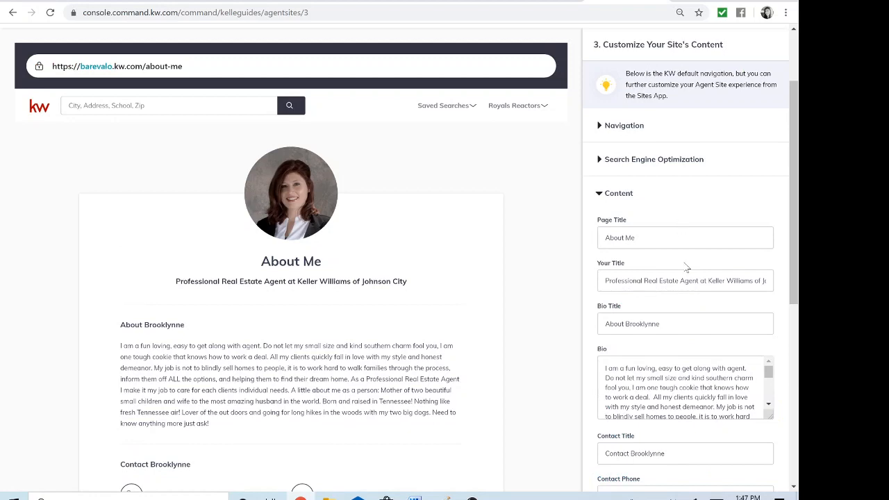
{"action": "scroll", "coordinate": [685, 267], "scroll_direction": "down", "scroll_amount": 2}
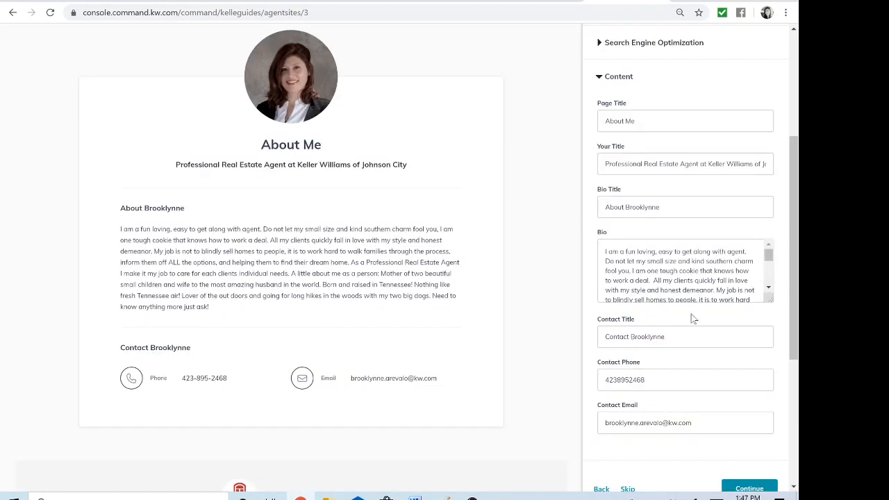
{"action": "scroll", "coordinate": [693, 318], "scroll_direction": "down", "scroll_amount": 2}
{"action": "scroll", "coordinate": [692, 318], "scroll_direction": "up", "scroll_amount": 1}
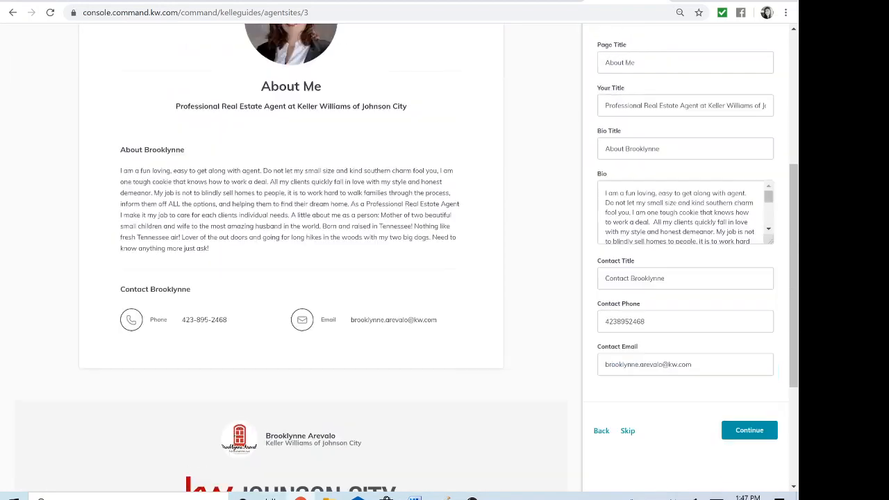
{"action": "scroll", "coordinate": [682, 137], "scroll_direction": "up", "scroll_amount": 2}
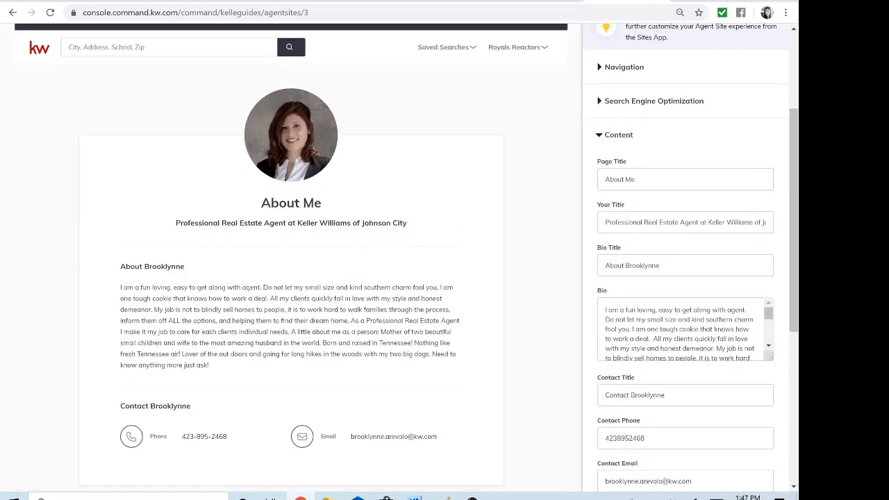
{"action": "scroll", "coordinate": [445, 264], "scroll_direction": "down", "scroll_amount": 2}
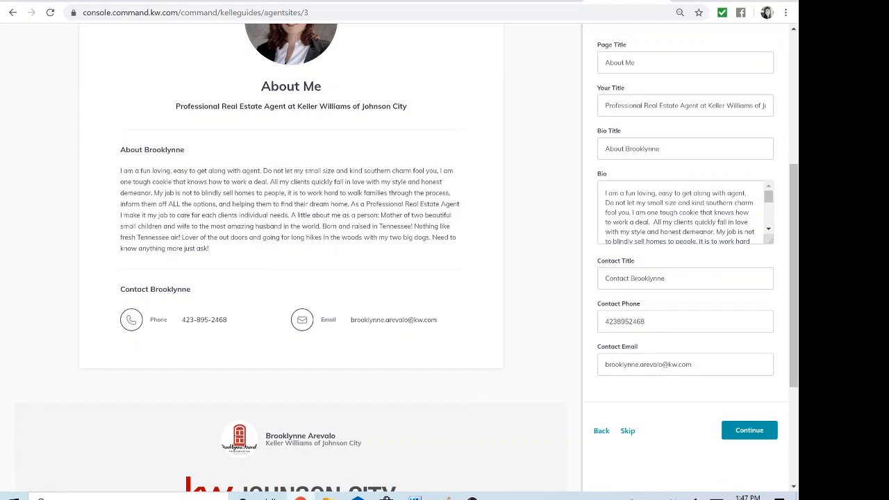
{"action": "scroll", "coordinate": [684, 212], "scroll_direction": "down", "scroll_amount": 3}
{"action": "scroll", "coordinate": [689, 334], "scroll_direction": "down", "scroll_amount": 1}
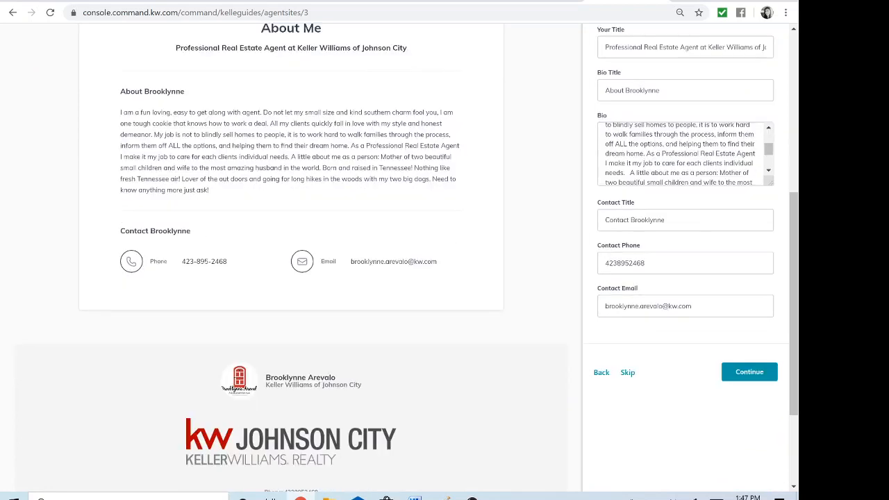
Continue to the Contact Us page, collapse its search engine optimization settings and display its content settings
{"action": "left_click", "coordinate": [749, 375]}
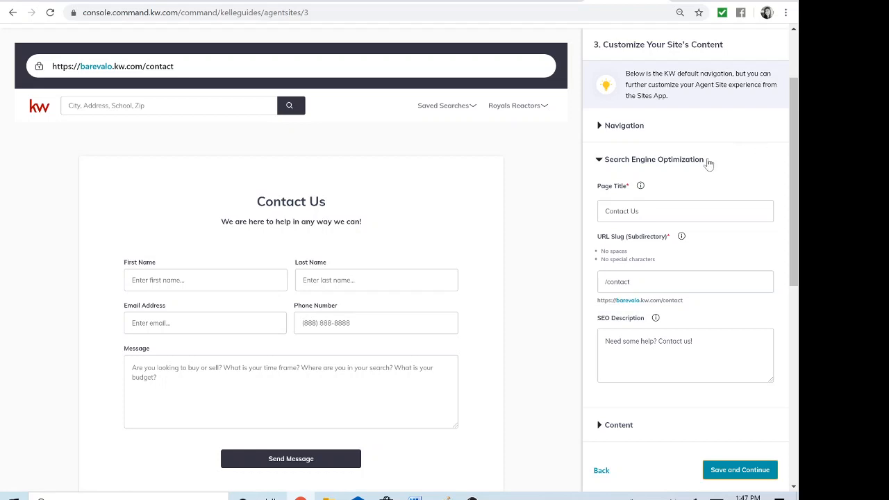
{"action": "left_click", "coordinate": [626, 163]}
{"action": "left_click", "coordinate": [621, 197]}
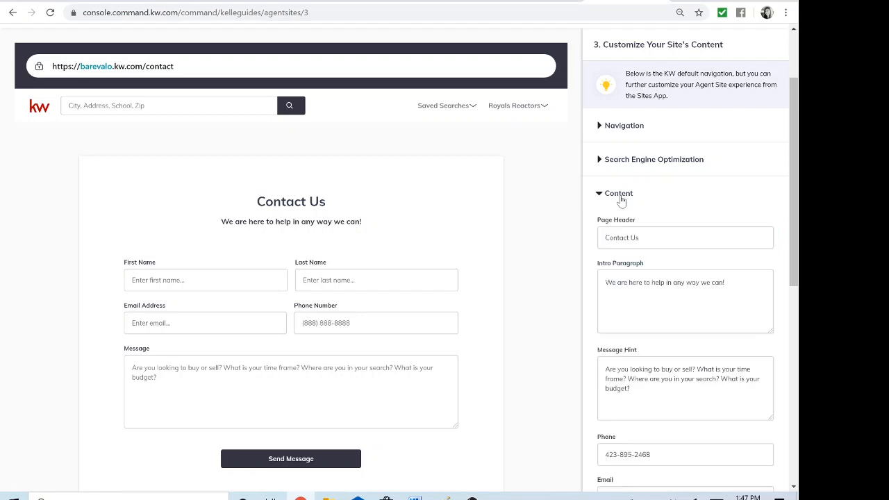
Review the Contact Us page's content fields, save the site content and exit the Agent Sites guide
{"action": "scroll", "coordinate": [692, 197], "scroll_direction": "down", "scroll_amount": 1}
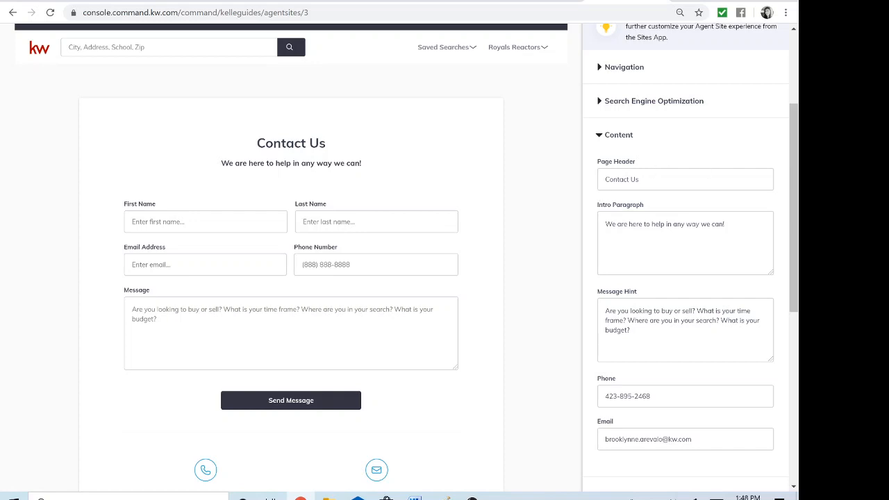
{"action": "scroll", "coordinate": [445, 277], "scroll_direction": "down", "scroll_amount": 1}
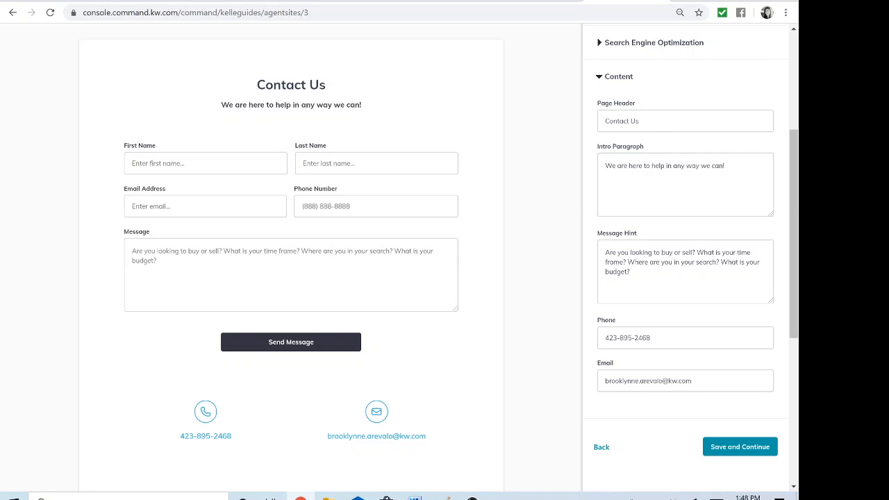
{"action": "scroll", "coordinate": [445, 250], "scroll_direction": "down", "scroll_amount": 1}
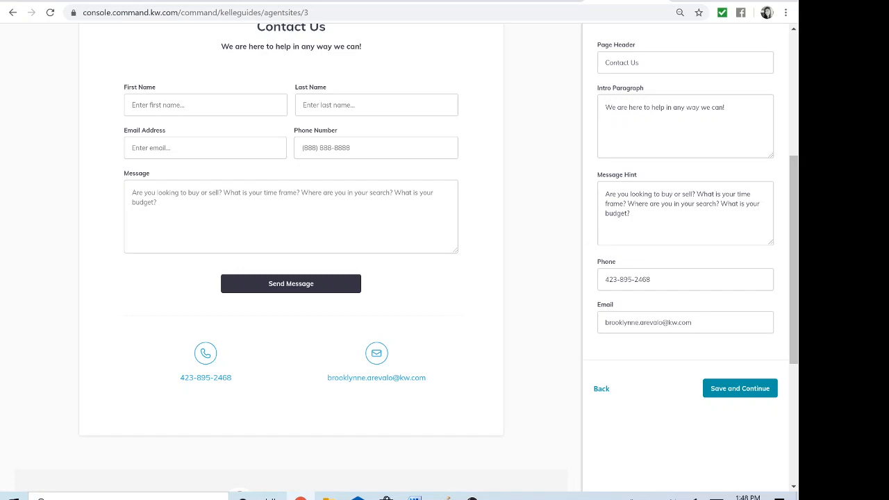
{"action": "left_click", "coordinate": [754, 390]}
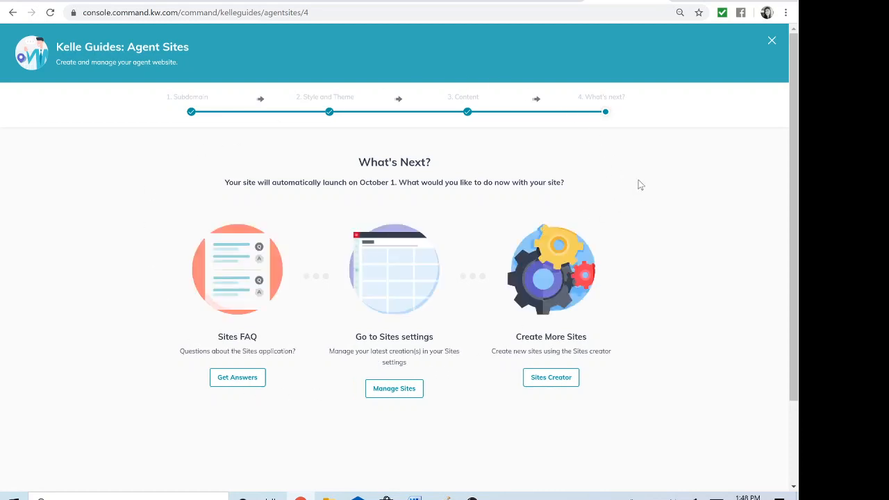
{"action": "left_click", "coordinate": [771, 43]}
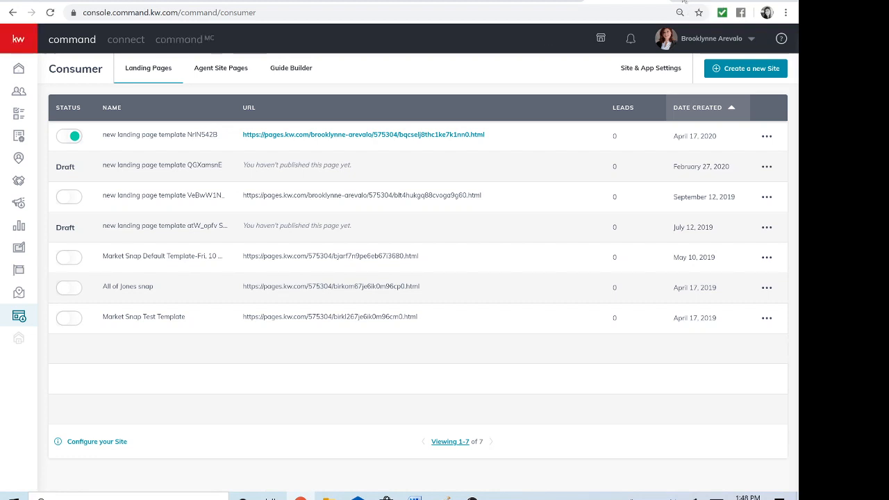
Load the live agent website in a new browser tab using its kw.com subdomain address
{"action": "left_click", "coordinate": [684, 3]}
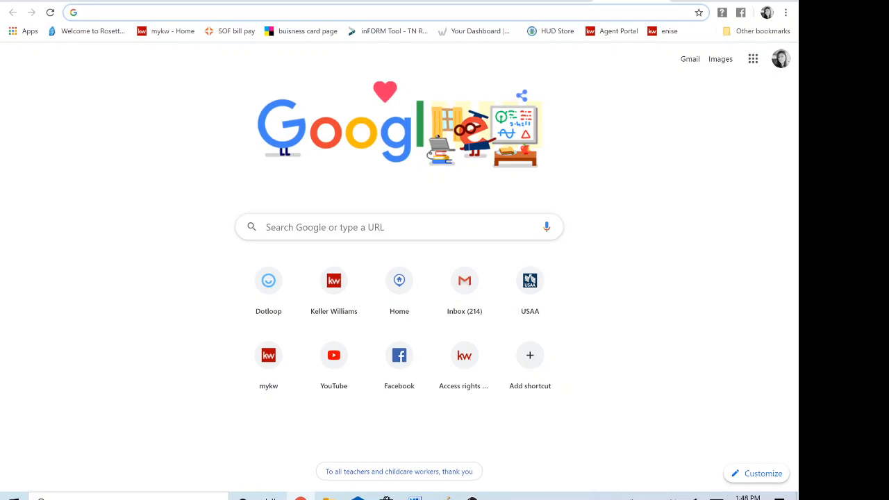
{"action": "type", "text": "barevalo."}
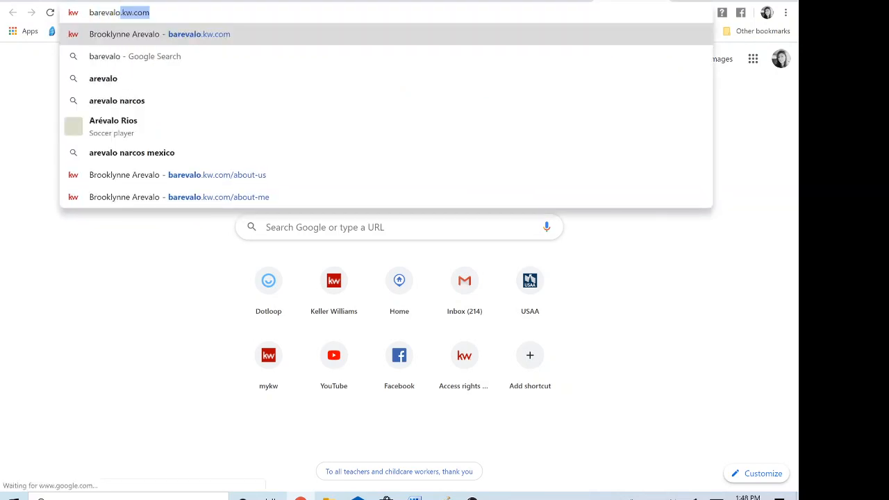
{"action": "type", "text": "kw.com"}
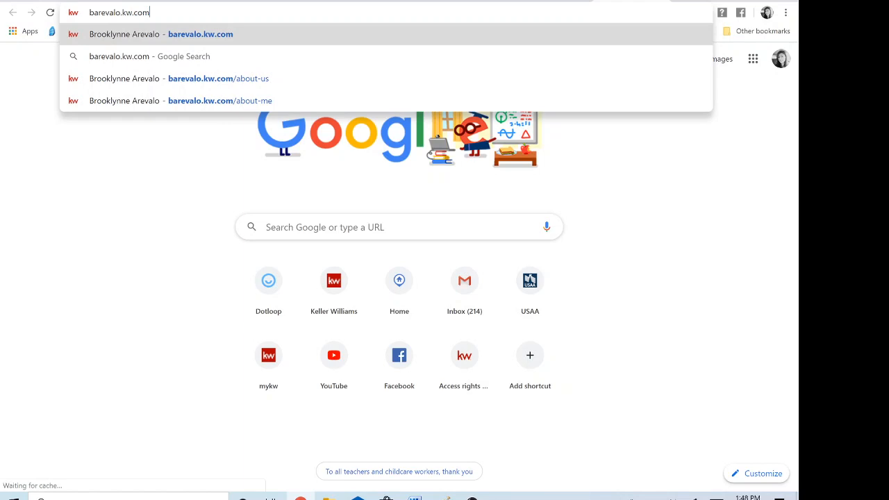
{"action": "key", "text": "Return"}
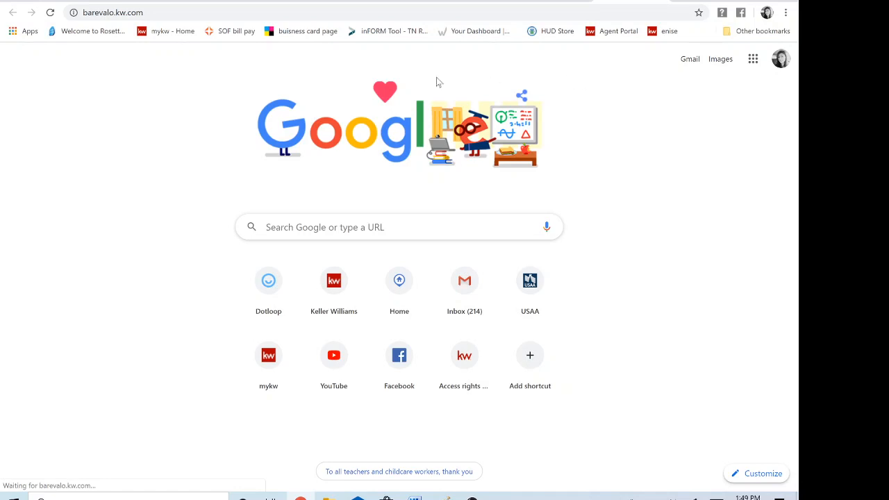
{"action": "left_click", "coordinate": [167, 12]}
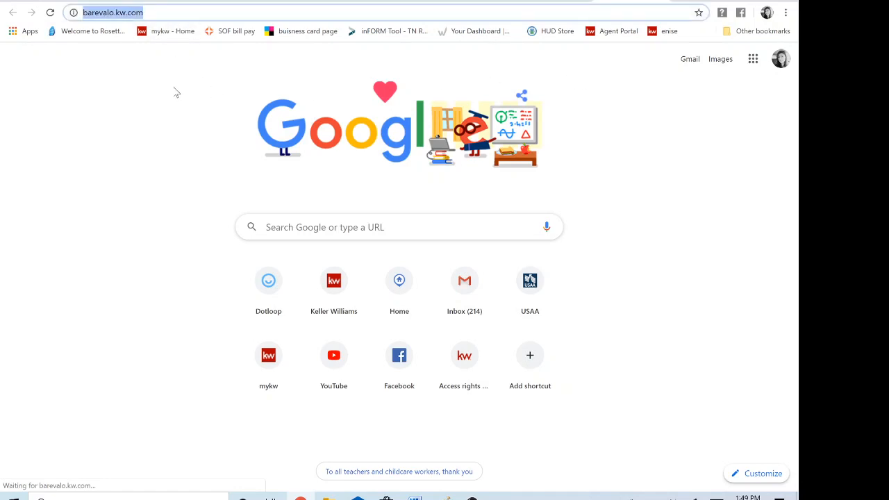
{"action": "key", "text": "Return"}
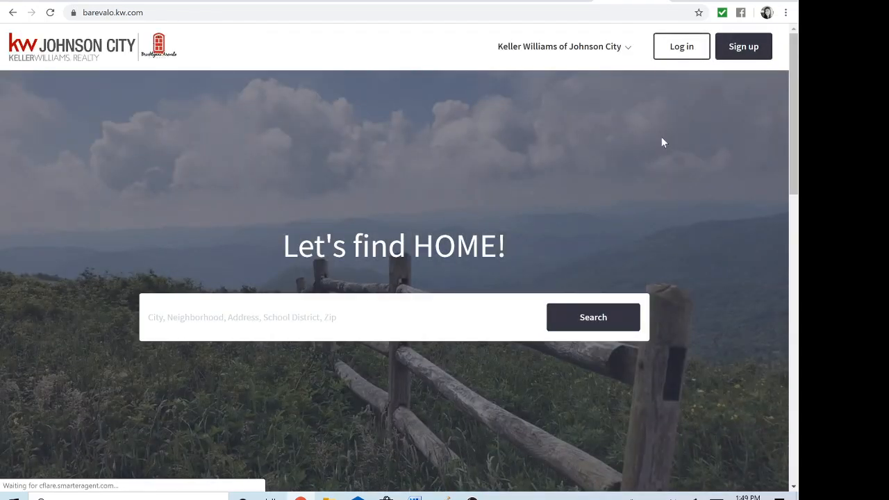
Examine the live homepage from the rotating hero images and search bar through the contact form to the footer
{"action": "scroll", "coordinate": [661, 142], "scroll_direction": "down", "scroll_amount": 1}
{"action": "scroll", "coordinate": [661, 142], "scroll_direction": "down", "scroll_amount": 1}
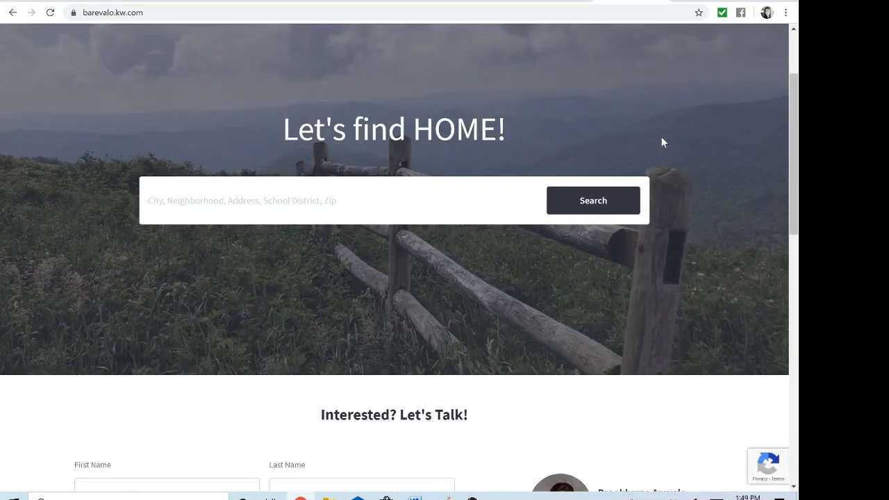
{"action": "scroll", "coordinate": [662, 143], "scroll_direction": "up", "scroll_amount": 1}
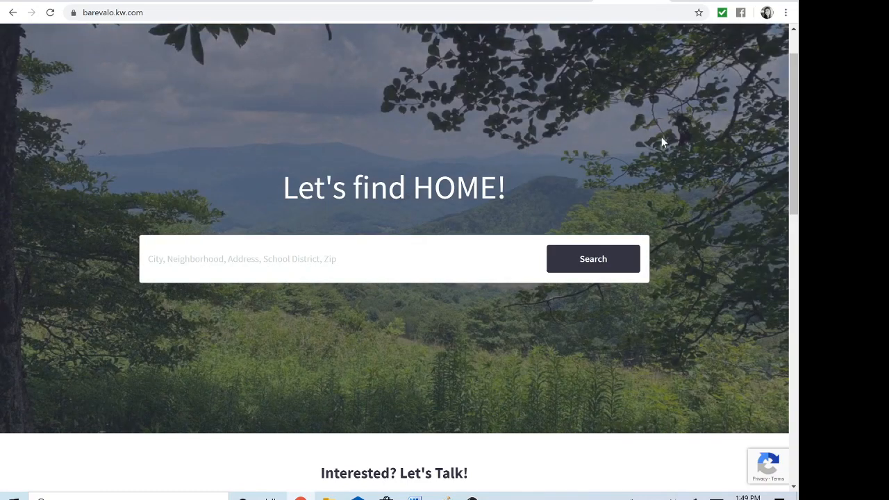
{"action": "scroll", "coordinate": [662, 141], "scroll_direction": "down", "scroll_amount": 4}
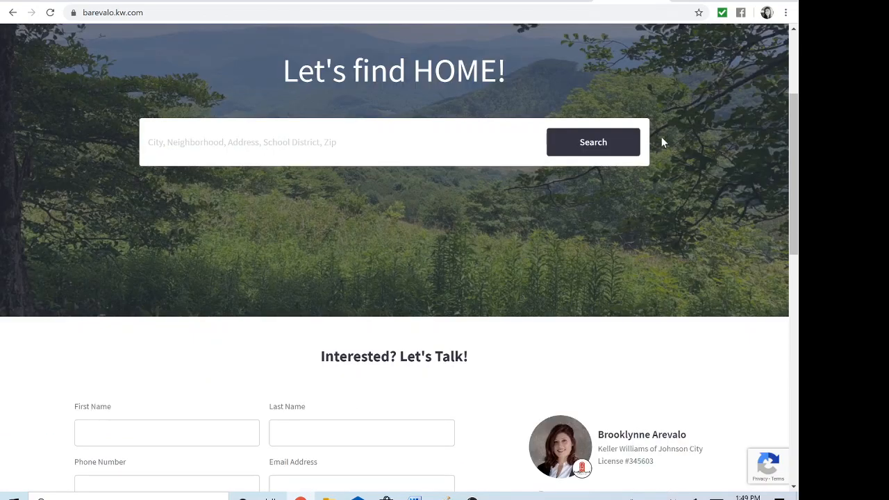
{"action": "scroll", "coordinate": [662, 142], "scroll_direction": "down", "scroll_amount": 4}
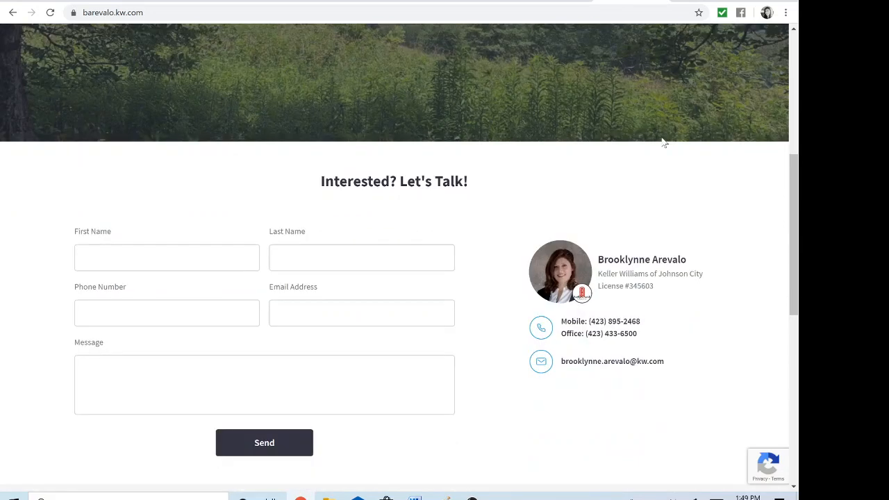
{"action": "scroll", "coordinate": [663, 142], "scroll_direction": "down", "scroll_amount": 3}
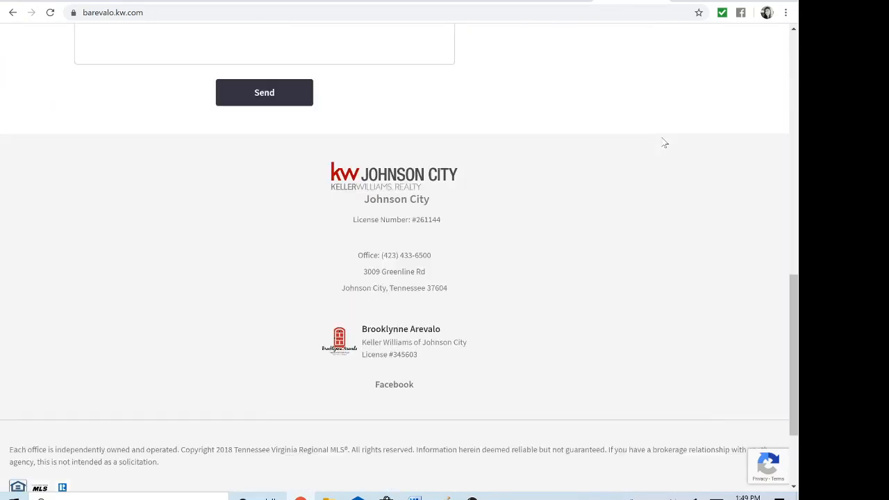
{"action": "scroll", "coordinate": [664, 143], "scroll_direction": "down", "scroll_amount": 1}
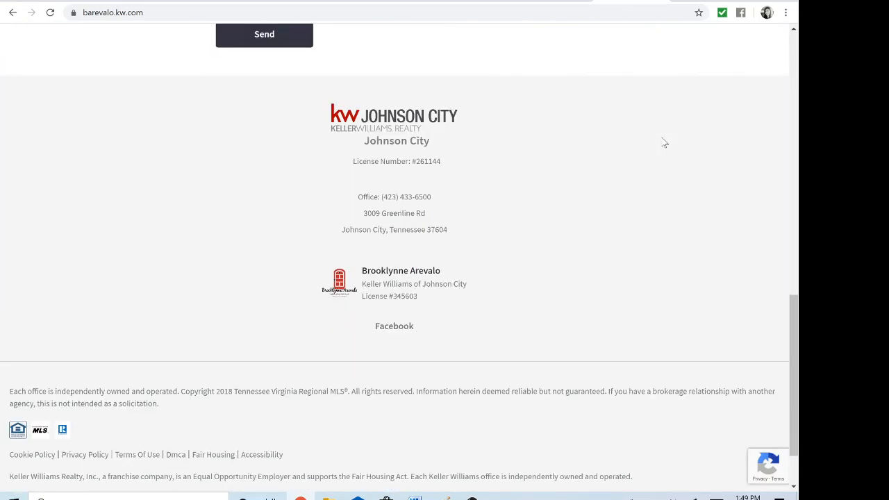
{"action": "scroll", "coordinate": [664, 142], "scroll_direction": "down", "scroll_amount": 1}
{"action": "scroll", "coordinate": [663, 143], "scroll_direction": "up", "scroll_amount": 20}
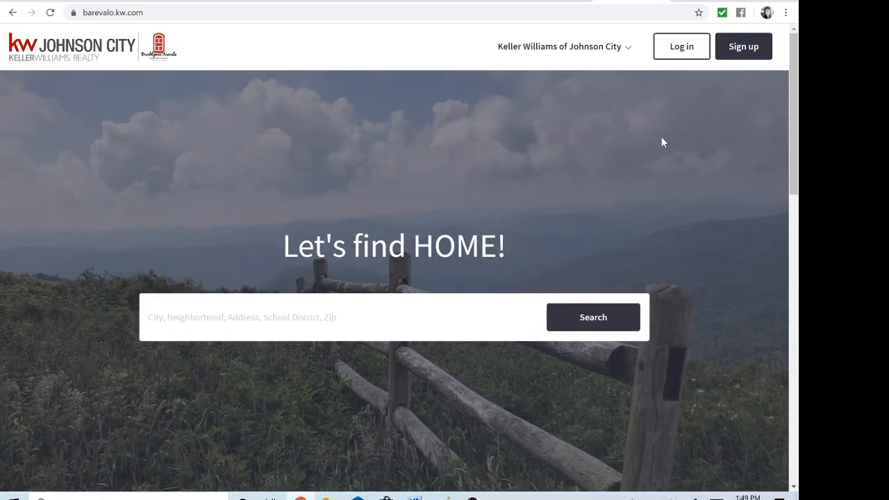
View the live site's KW Johnson City page, including the company giving and Keller Mortgage sections
{"action": "left_click", "coordinate": [627, 51]}
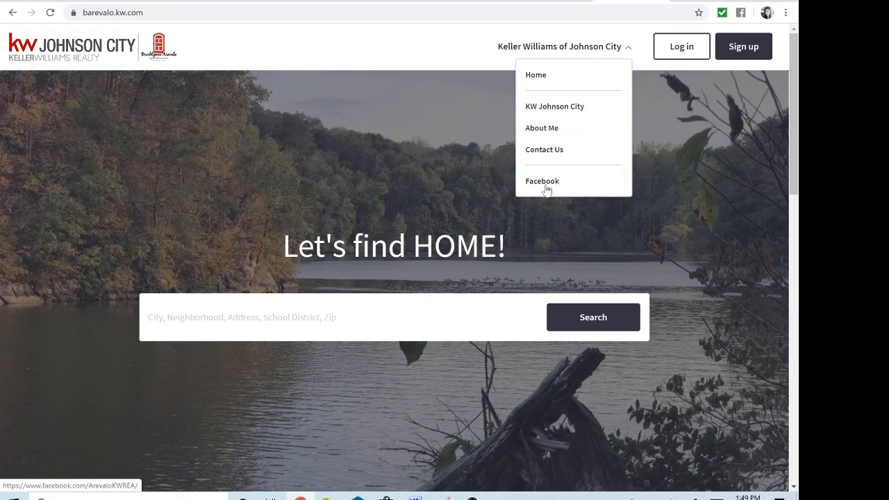
{"action": "left_click", "coordinate": [550, 114]}
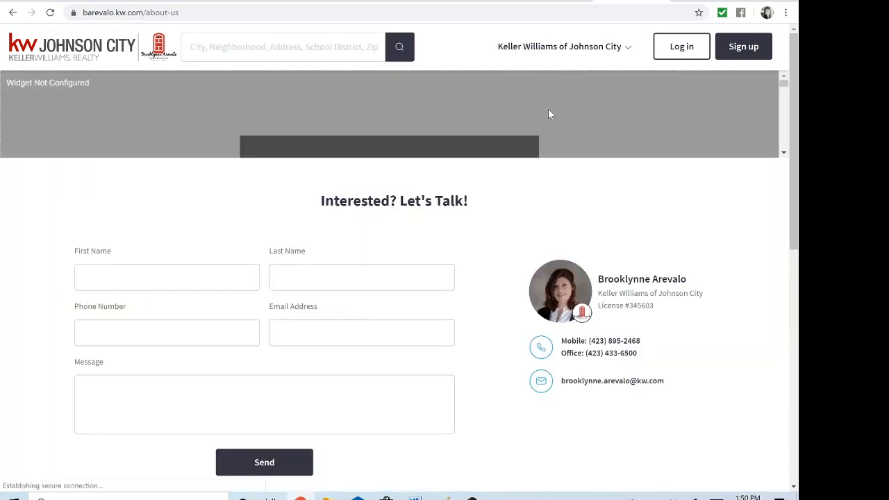
{"action": "scroll", "coordinate": [676, 213], "scroll_direction": "down", "scroll_amount": 3}
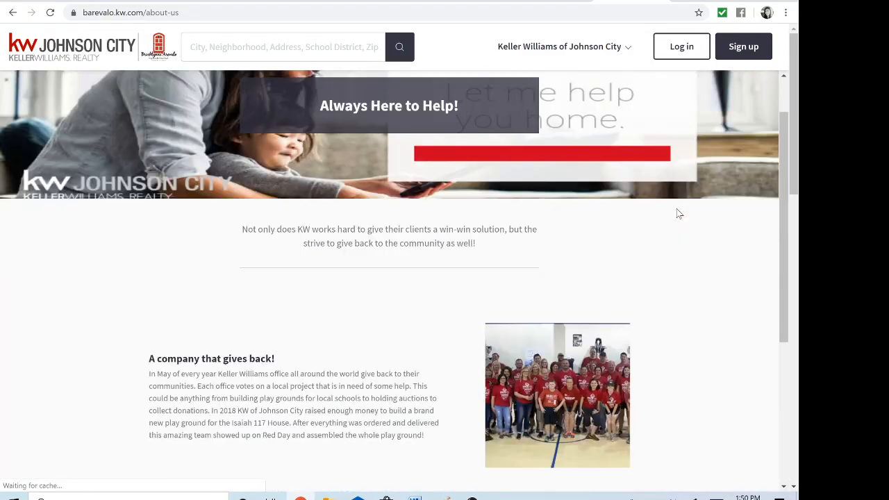
{"action": "scroll", "coordinate": [677, 212], "scroll_direction": "down", "scroll_amount": 2}
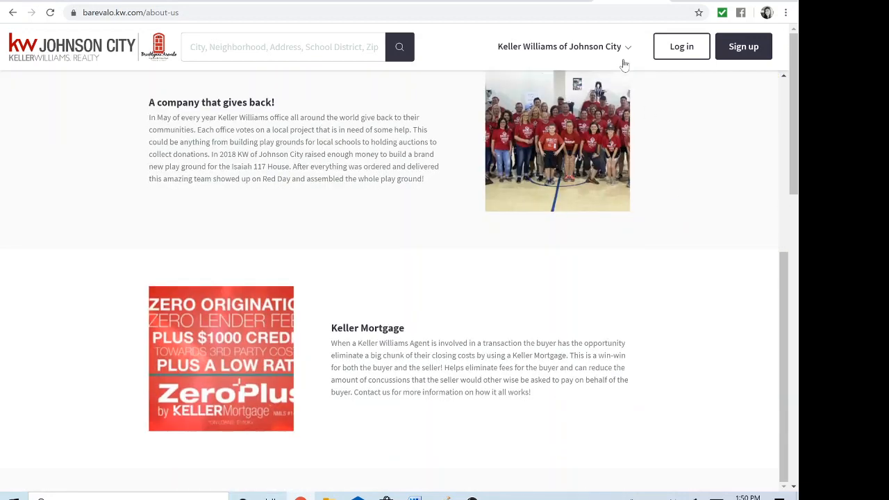
View the live site's About Me page, and return to the Consumer overview in Command
{"action": "left_click", "coordinate": [627, 50]}
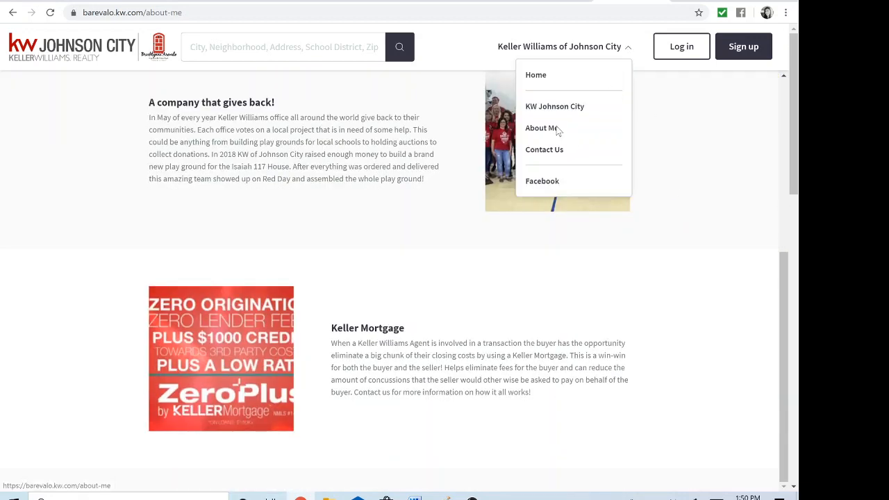
{"action": "left_click", "coordinate": [557, 130]}
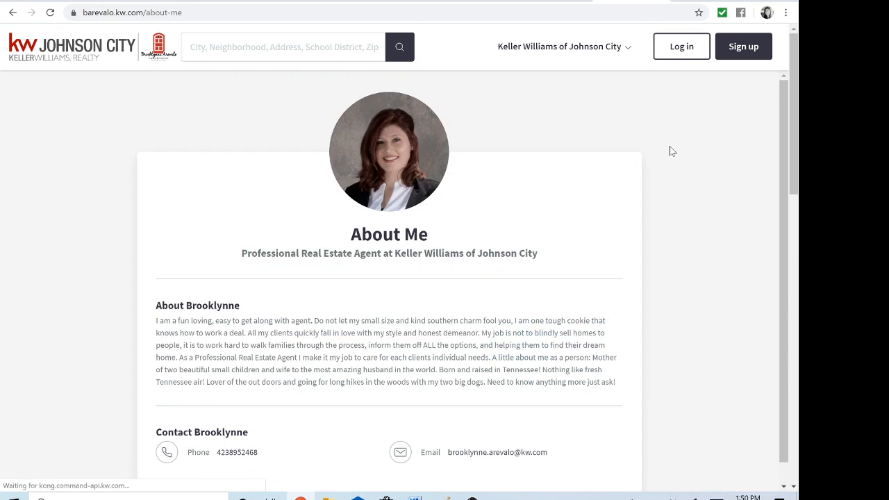
{"action": "scroll", "coordinate": [670, 147], "scroll_direction": "down", "scroll_amount": 1}
{"action": "scroll", "coordinate": [670, 148], "scroll_direction": "up", "scroll_amount": 1}
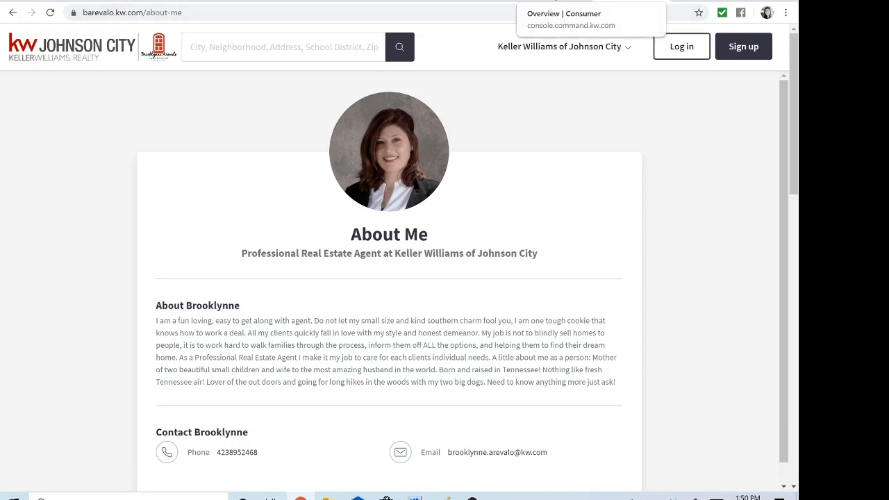
{"action": "left_click", "coordinate": [560, 6]}
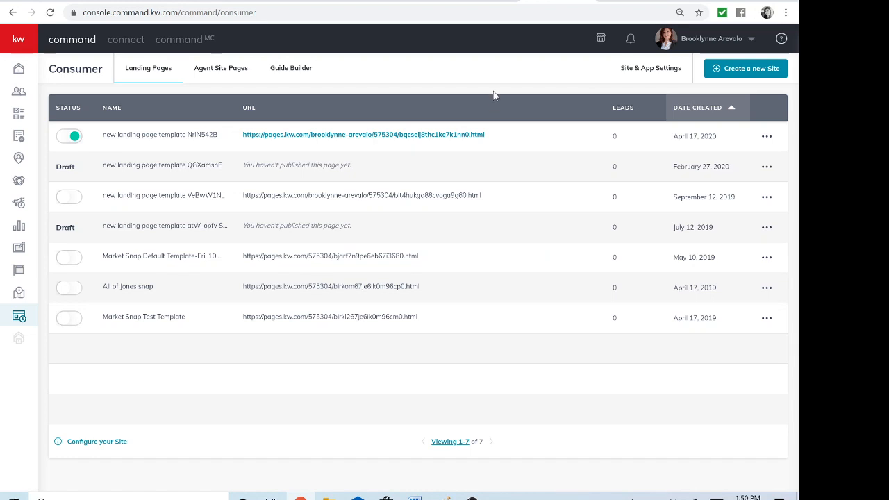
{"action": "left_click", "coordinate": [472, 497]}
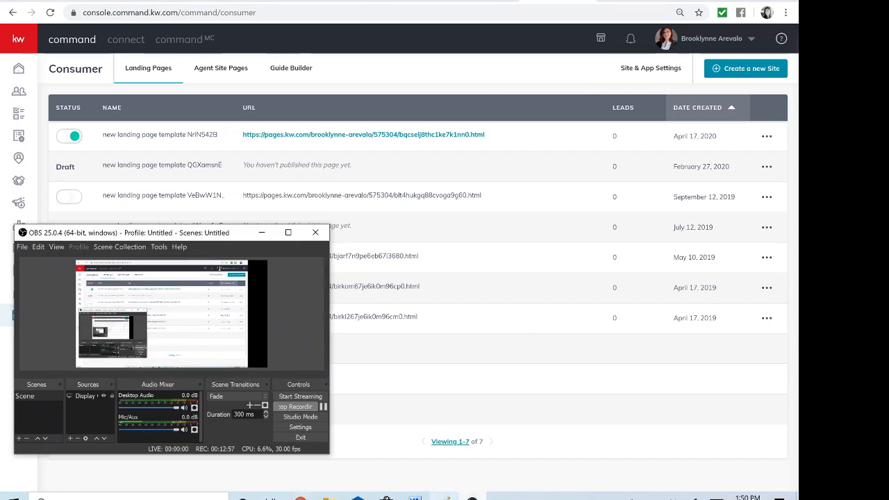